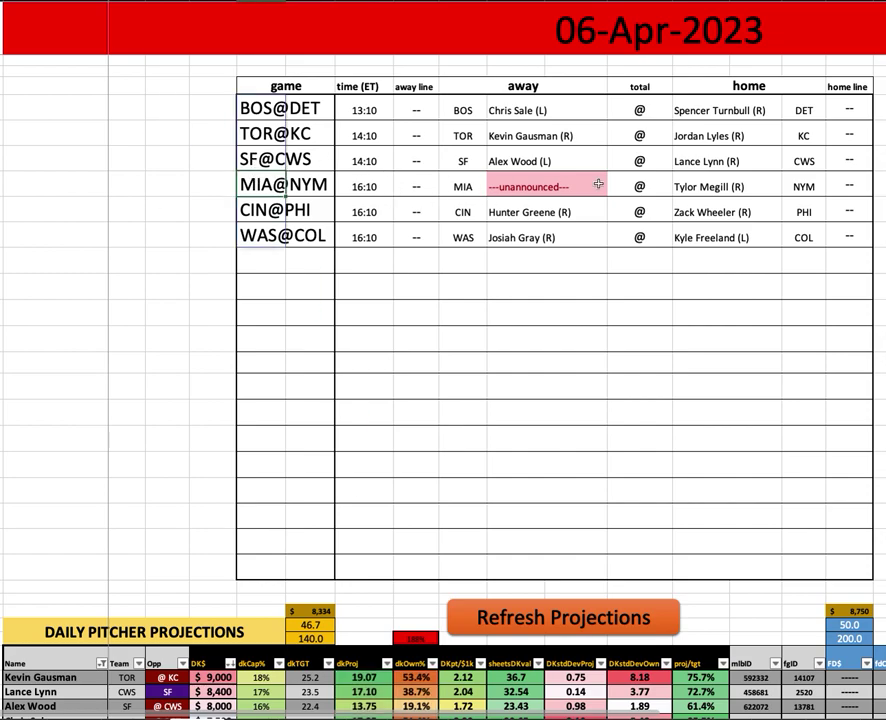
Step: Highlight the MIA@NYM and CIN@PHI rows in the game schedule and check the CIN away pitcher
shift+click(862, 186)
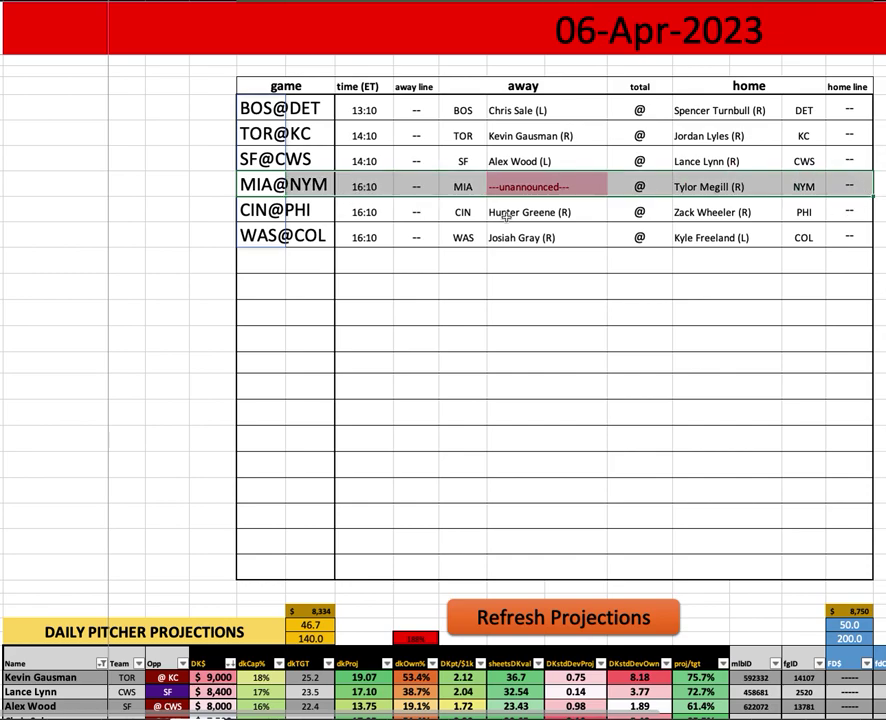
shift+click(868, 217)
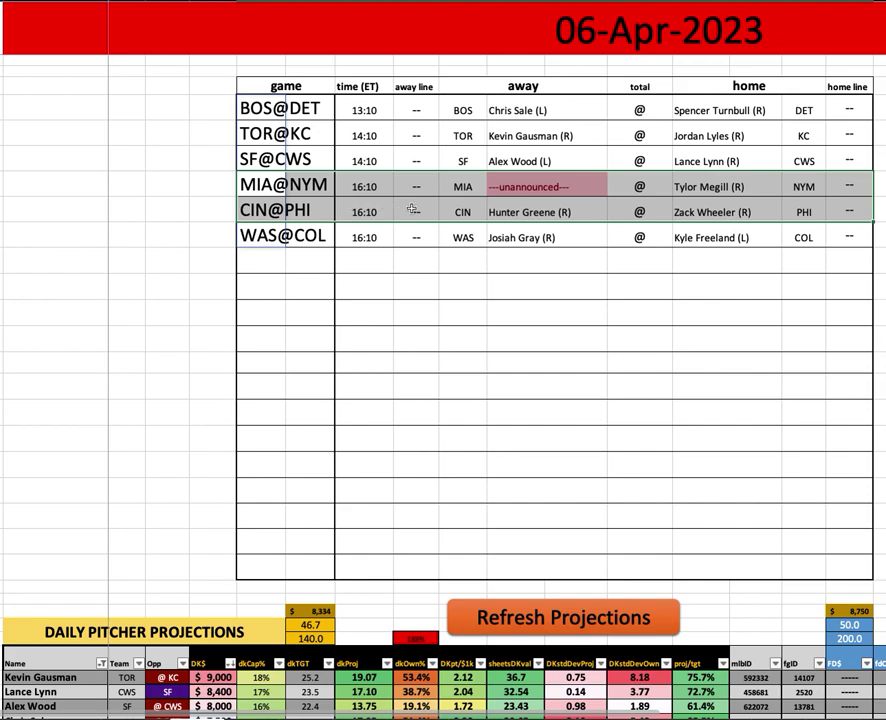
click(530, 212)
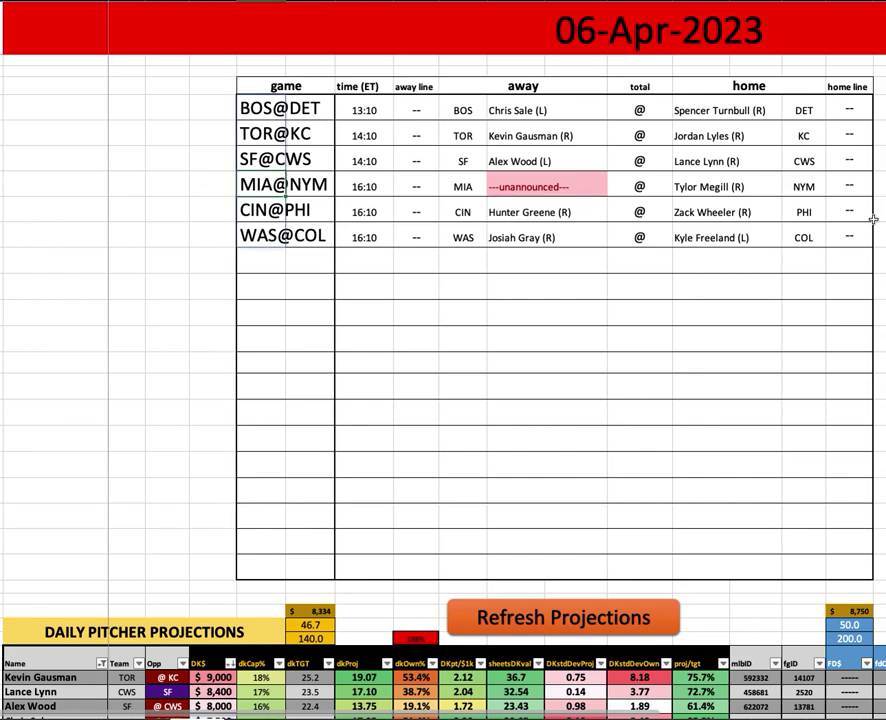
drag(848, 187, 845, 211)
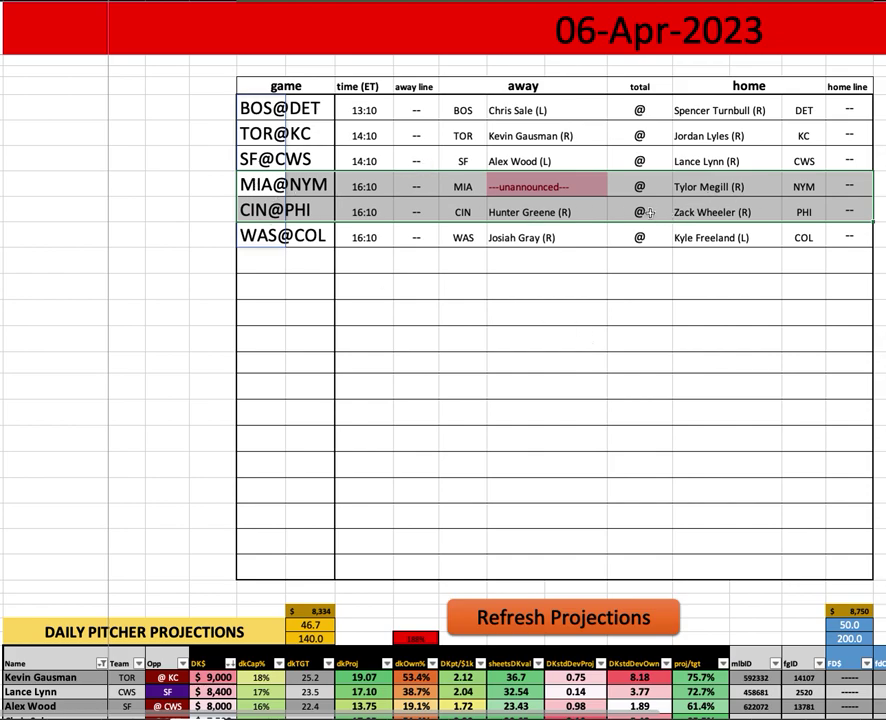
click(559, 212)
key(F2)
key(Escape)
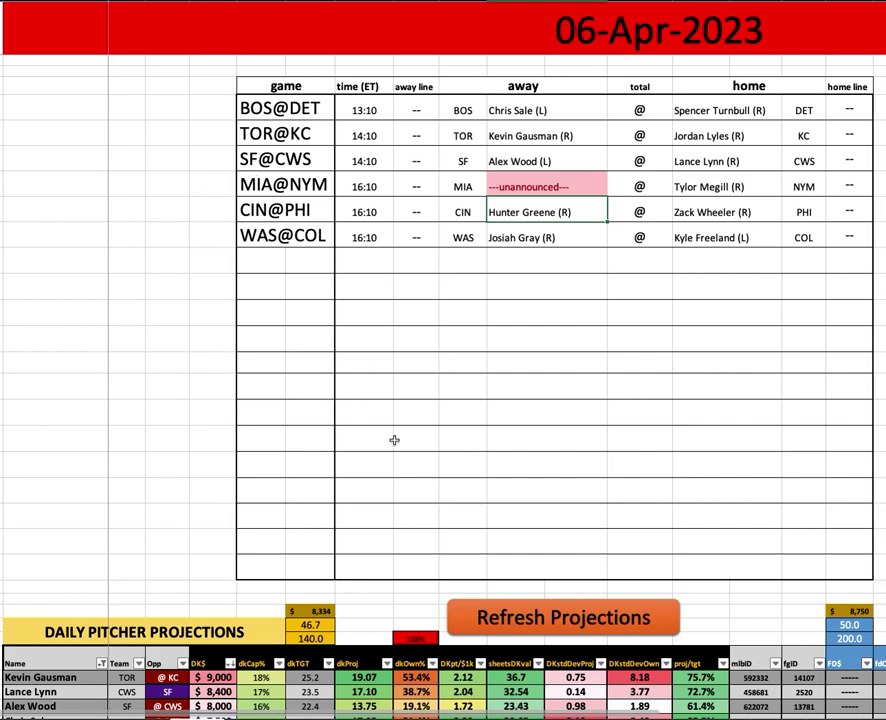
Step: Review the dkProj and dkOwn% columns of the daily pitcher projections against the day's game schedule
scroll(400, 444, down, 1)
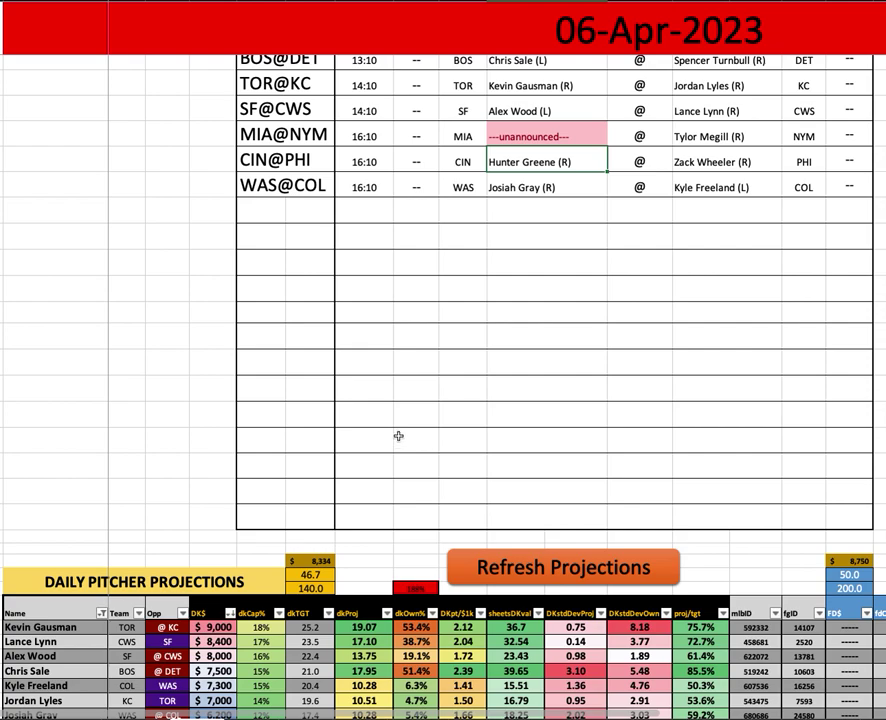
scroll(412, 416, down, 1)
scroll(412, 416, up, 2)
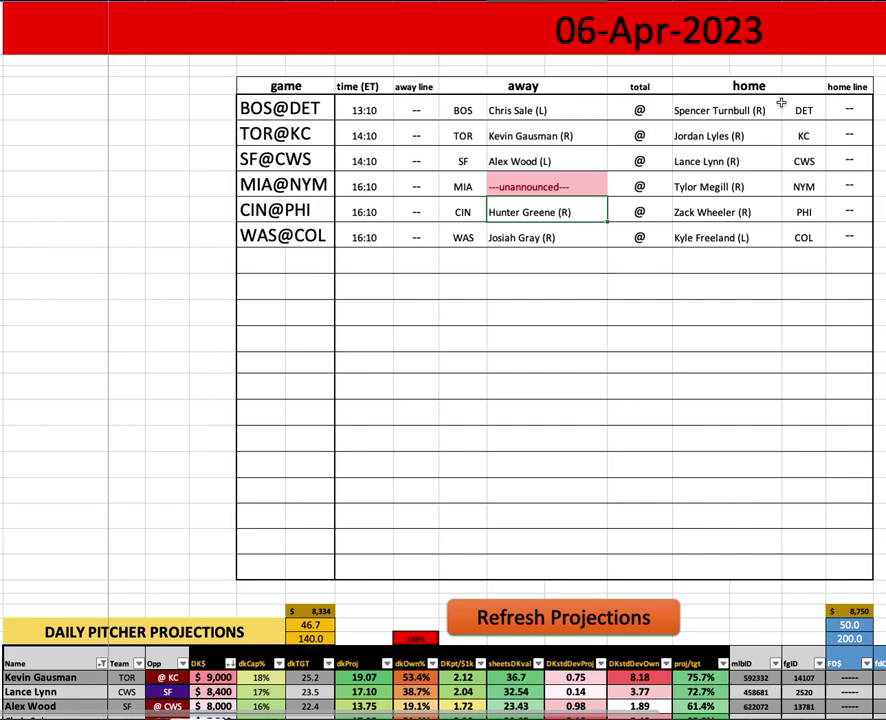
scroll(390, 405, down, 2)
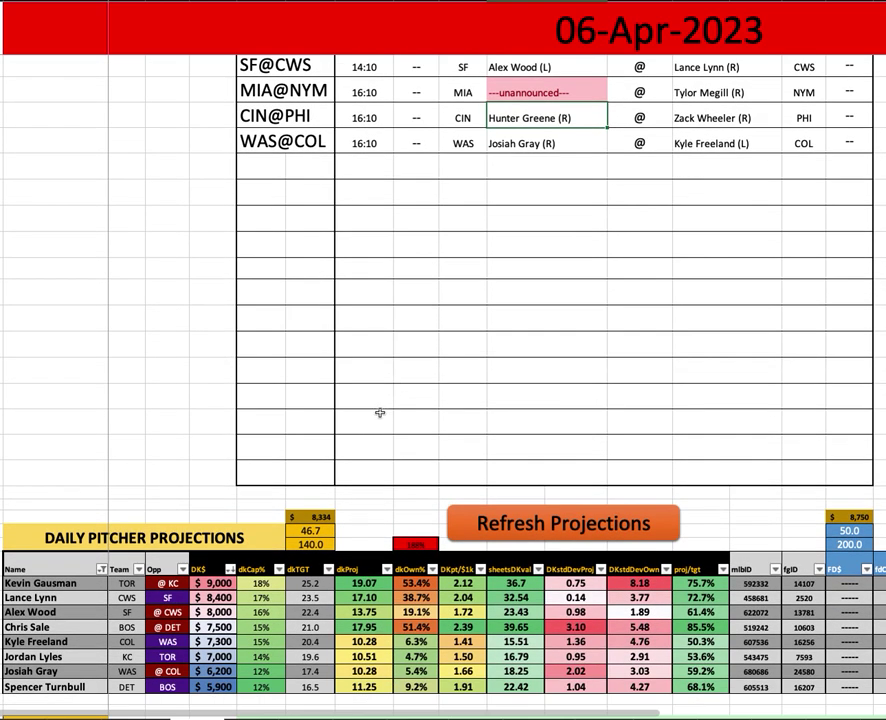
drag(369, 565, 410, 556)
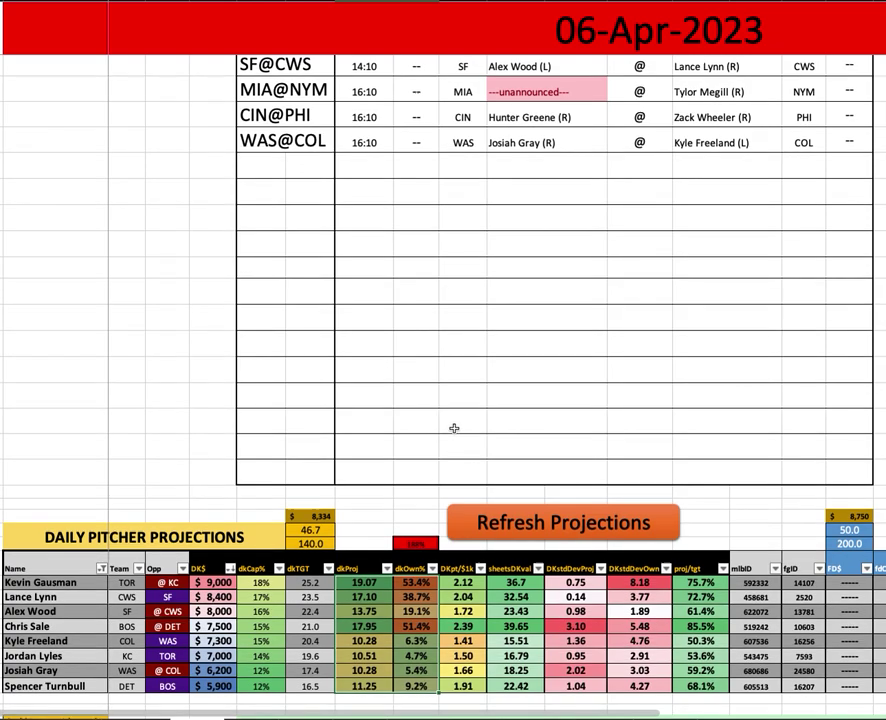
scroll(453, 425, down, 1)
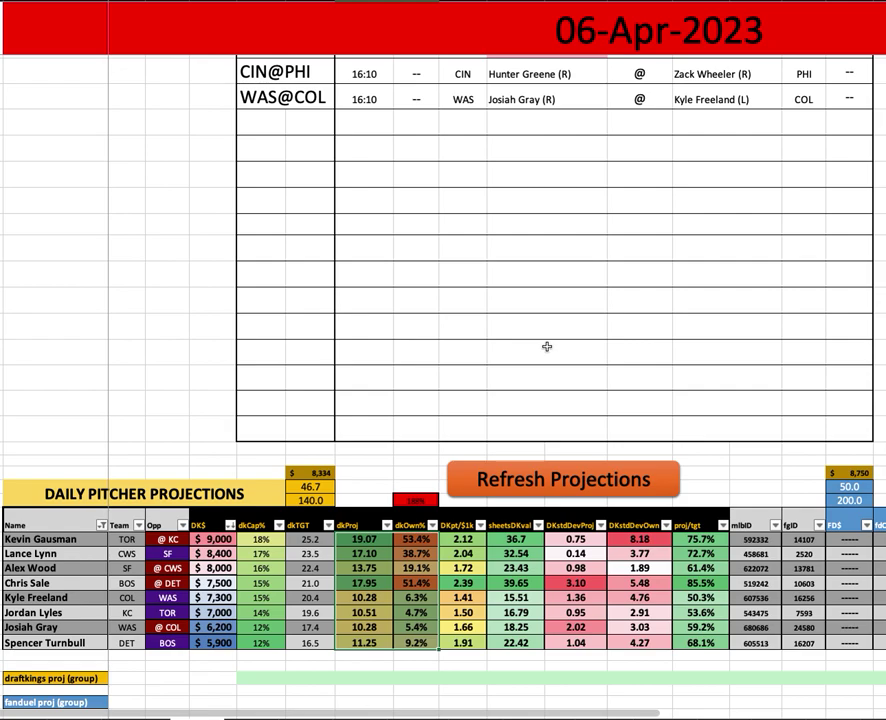
scroll(542, 350, up, 3)
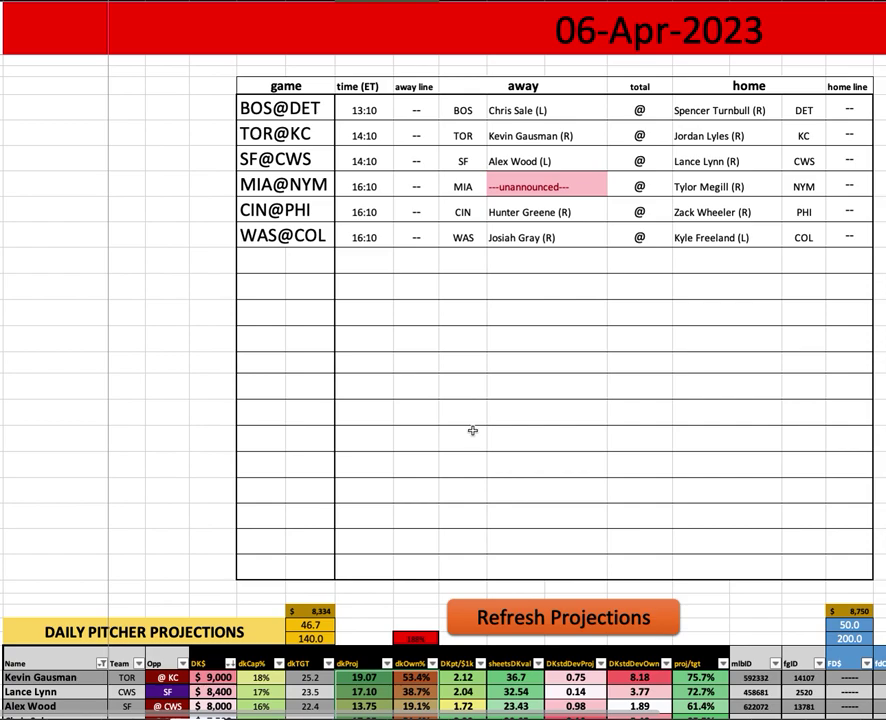
scroll(473, 431, down, 3)
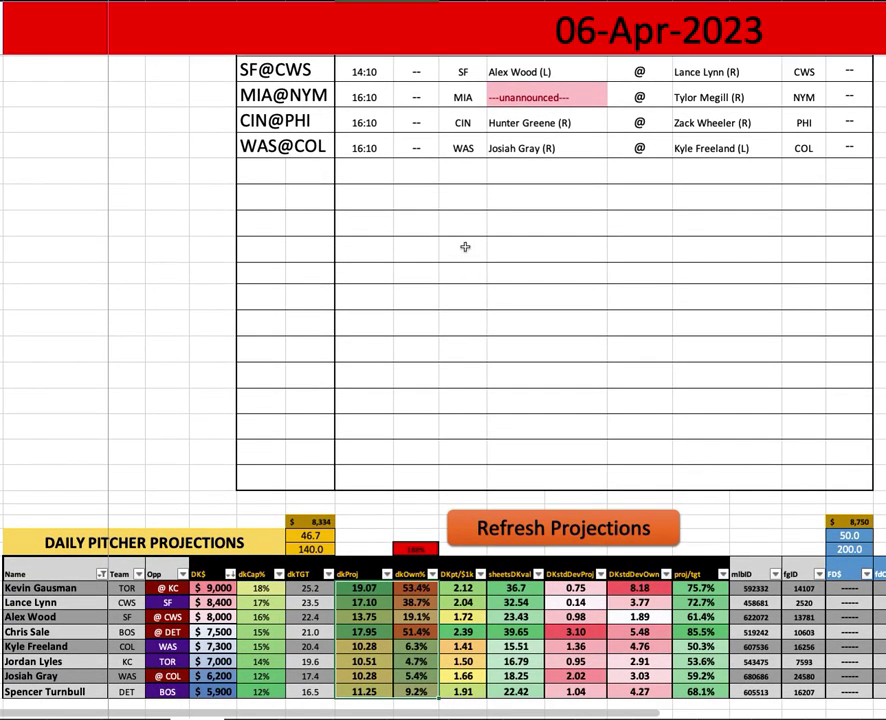
scroll(465, 247, up, 3)
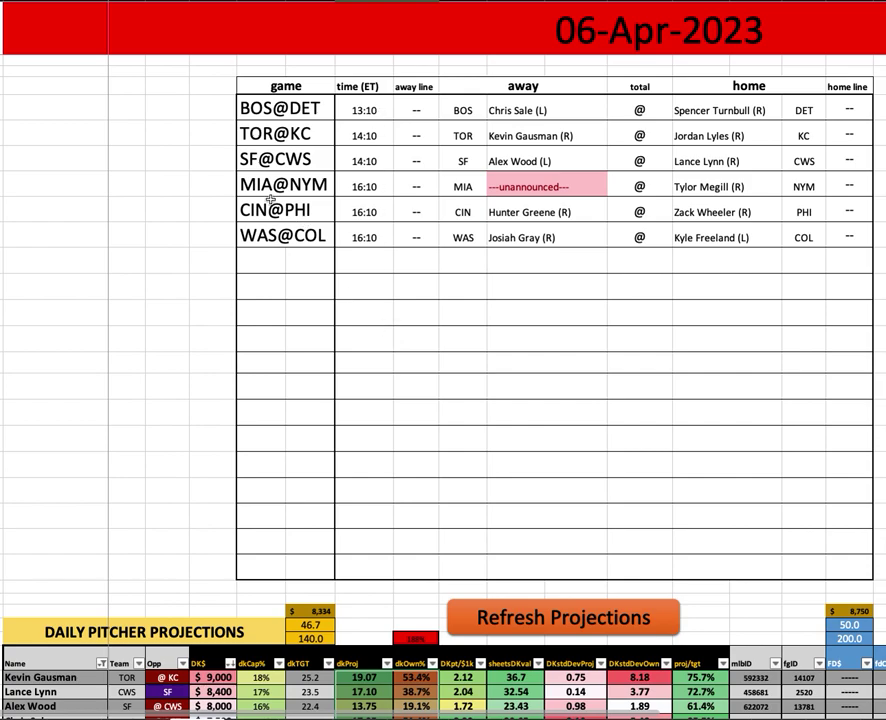
Step: Highlight the SF@CWS matchup row in the game schedule, then clear the highlight
click(438, 168)
drag(438, 168, 849, 166)
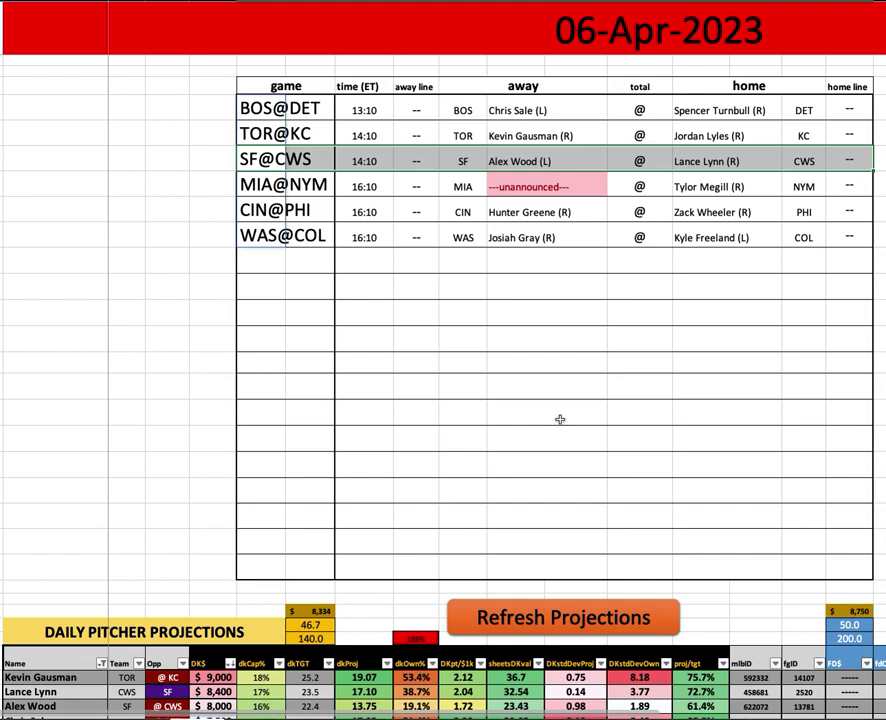
click(563, 292)
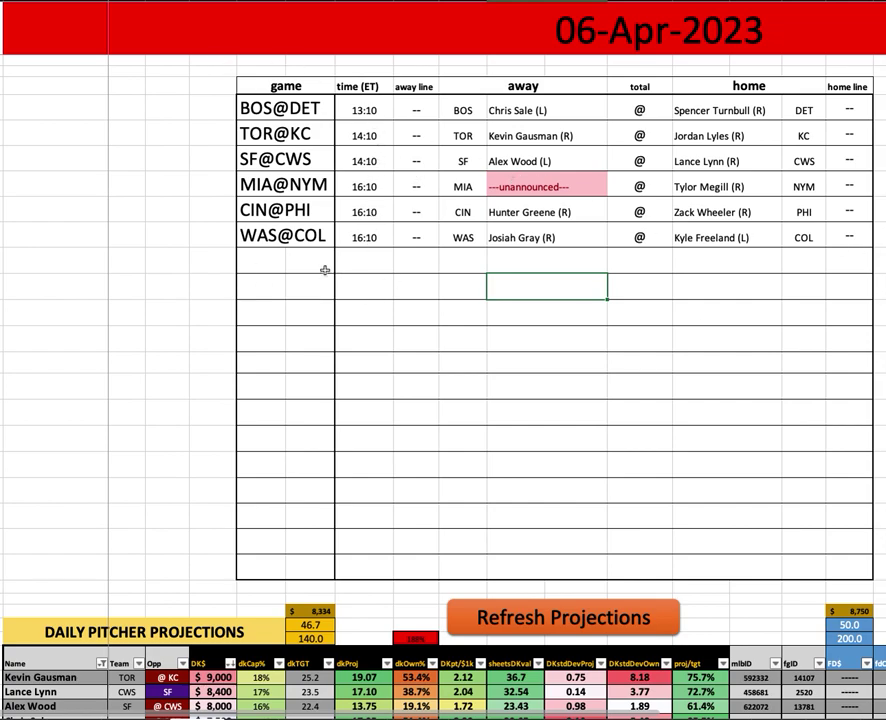
click(258, 235)
key(Delete)
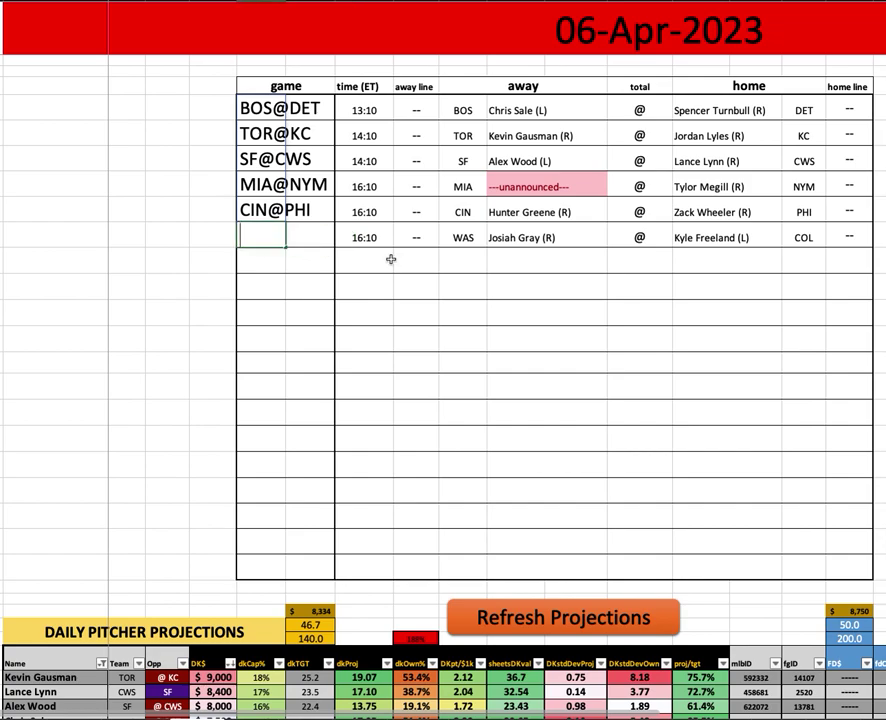
key(ctrl+z)
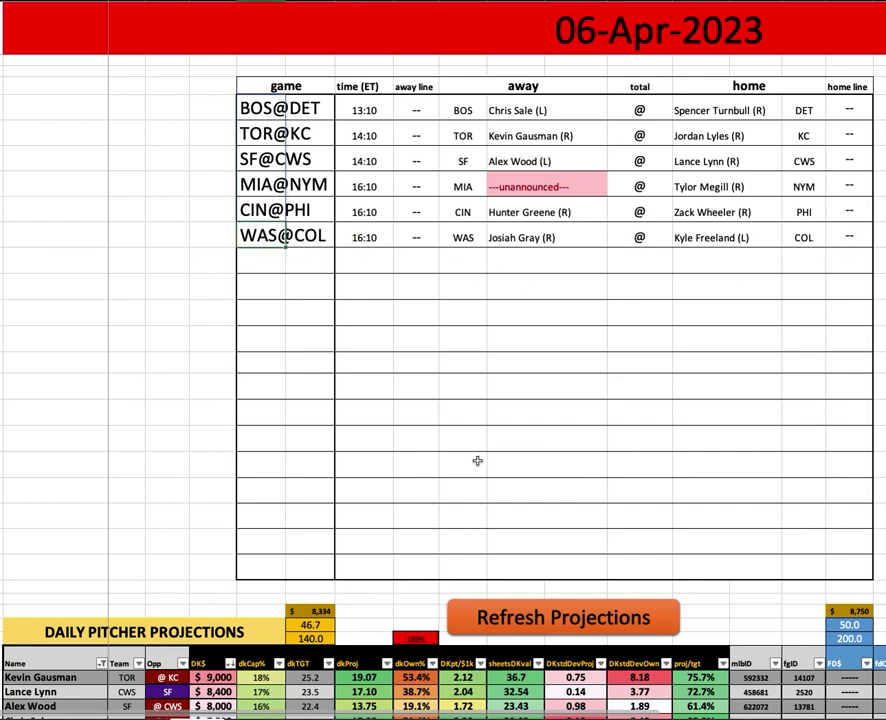
Step: Compare the pitchers' salaries, projections and ownership in the daily pitcher projections, focusing on the Boston starter's dkOwn% and dkProj
scroll(482, 464, down, 1)
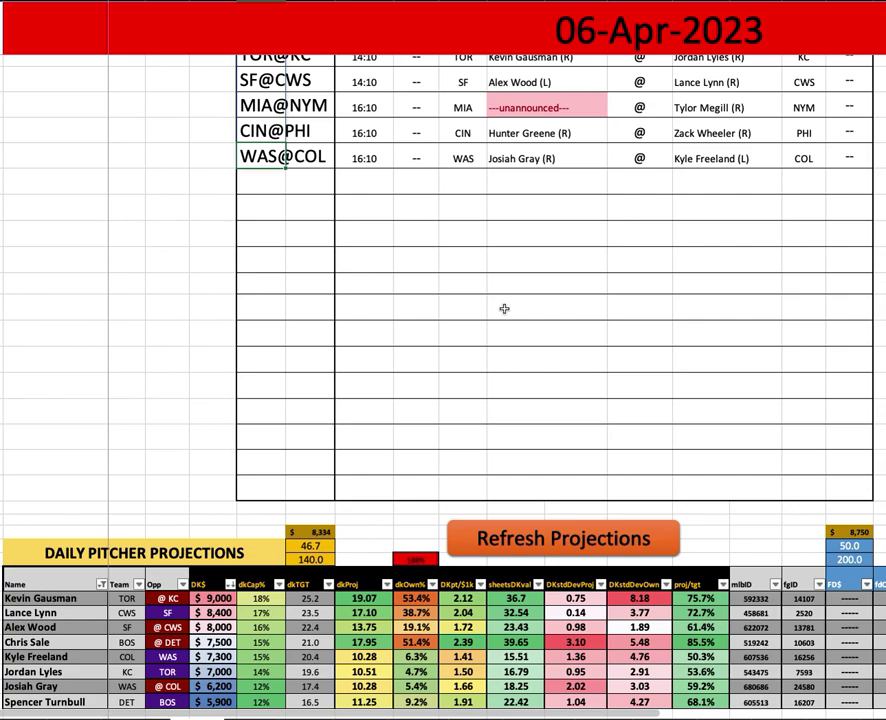
scroll(446, 285, up, 1)
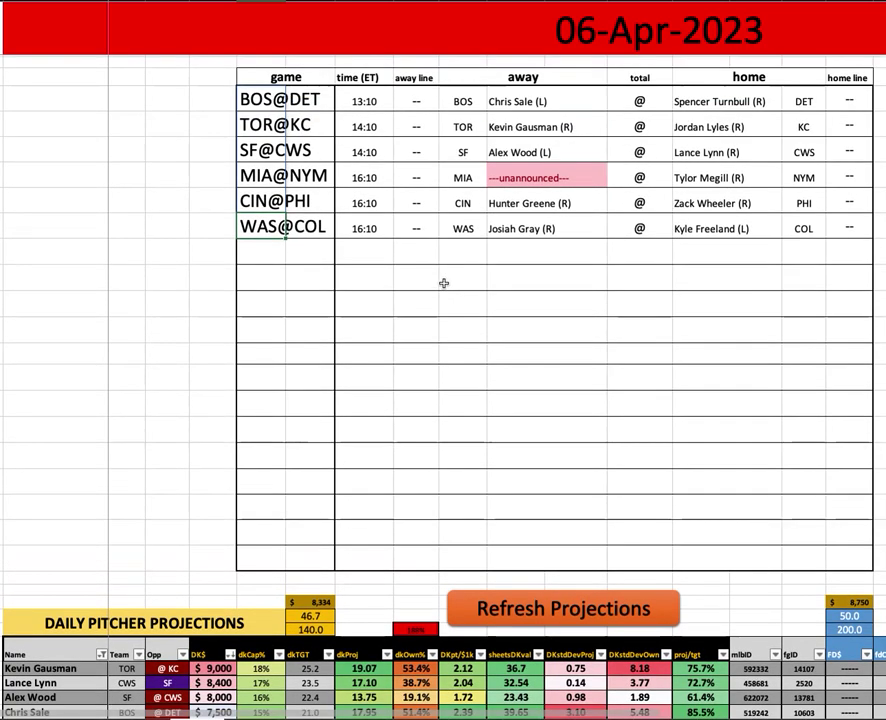
scroll(346, 236, up, 1)
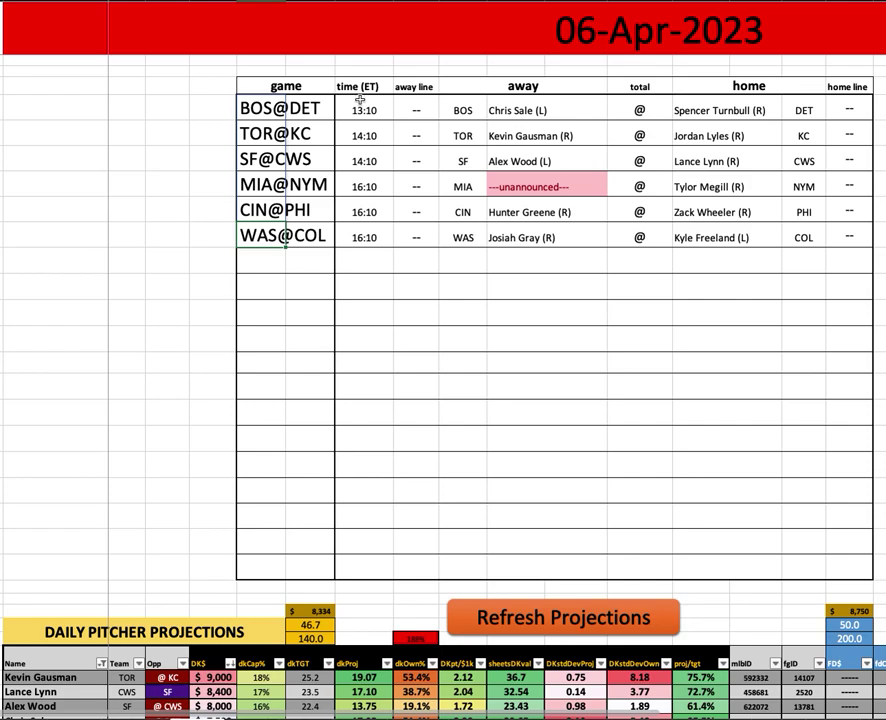
scroll(568, 293, down, 3)
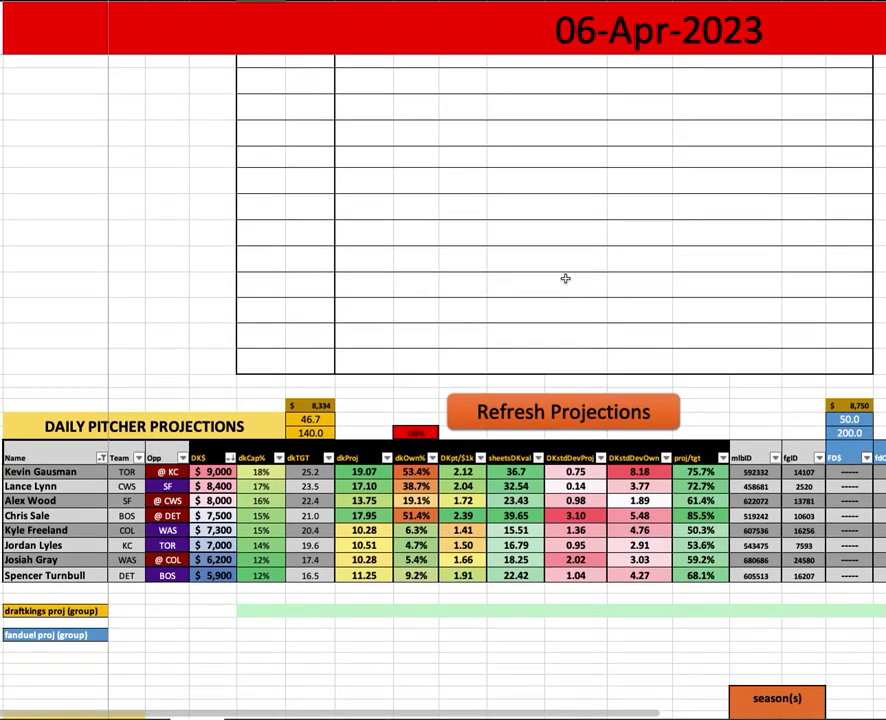
scroll(497, 282, up, 1)
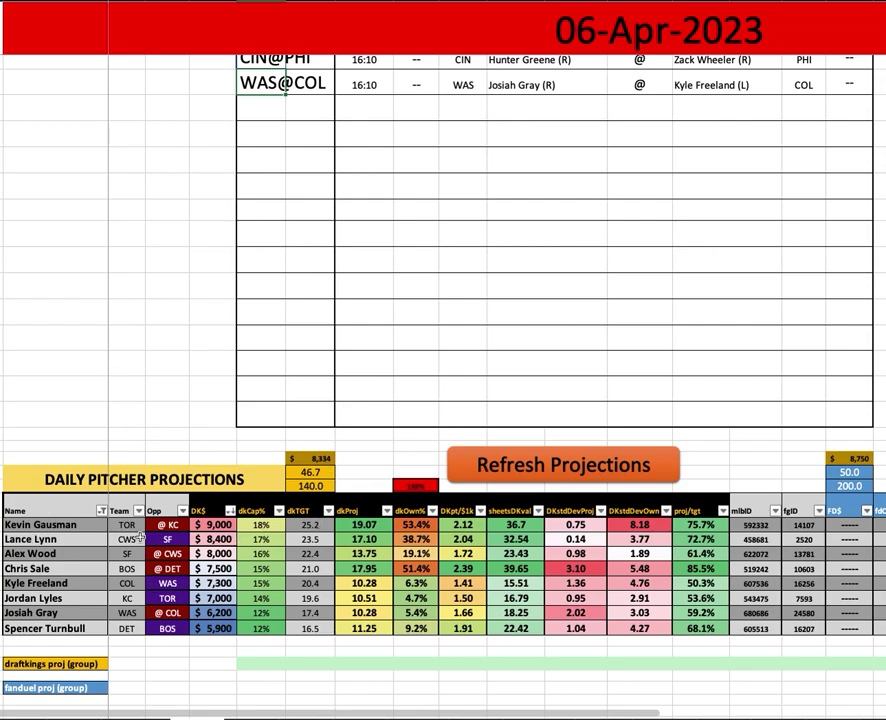
scroll(150, 520, down, 3)
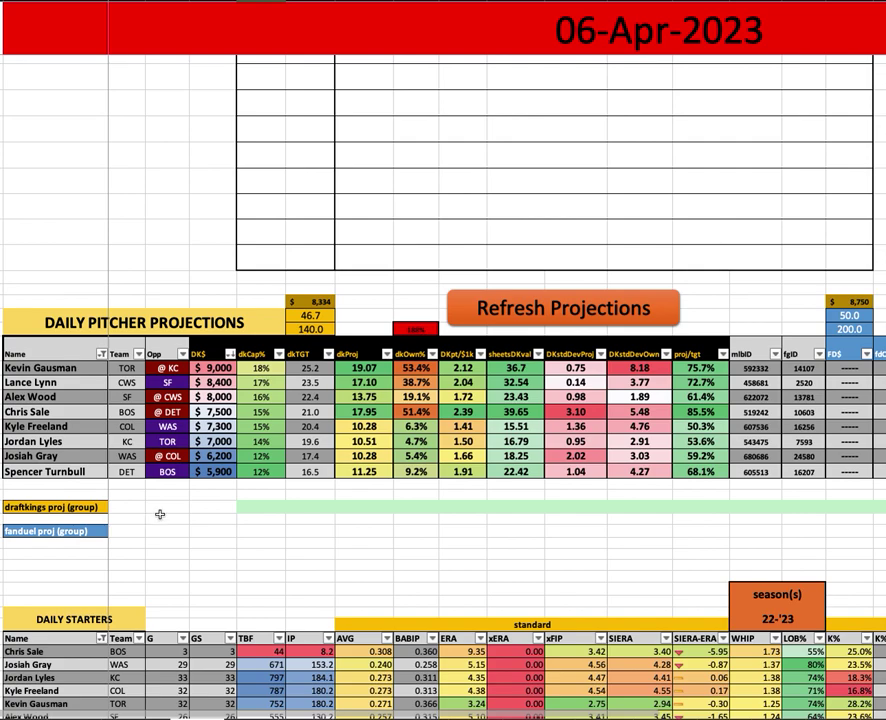
click(420, 414)
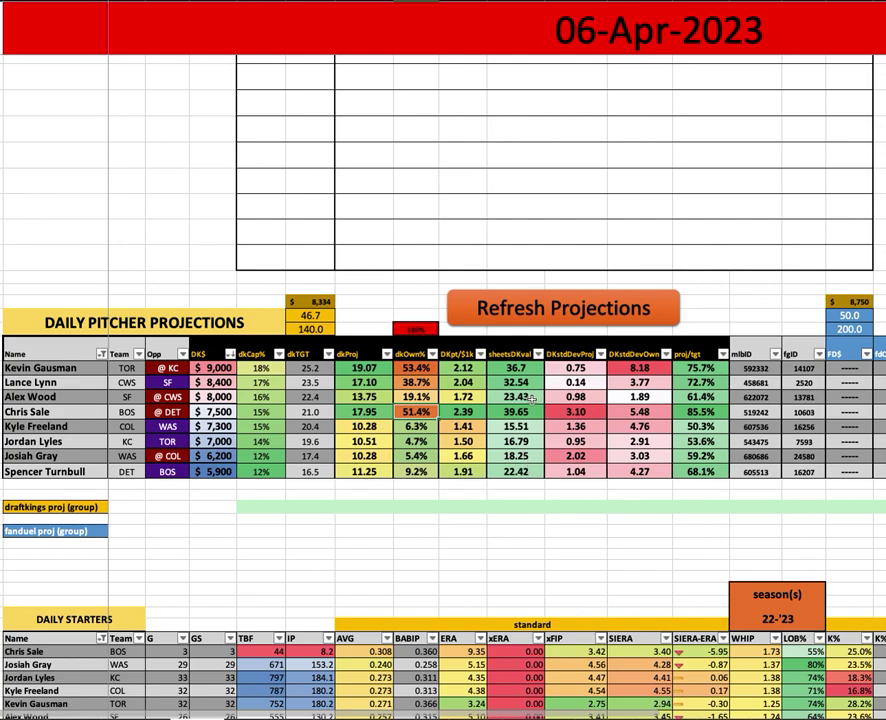
click(380, 412)
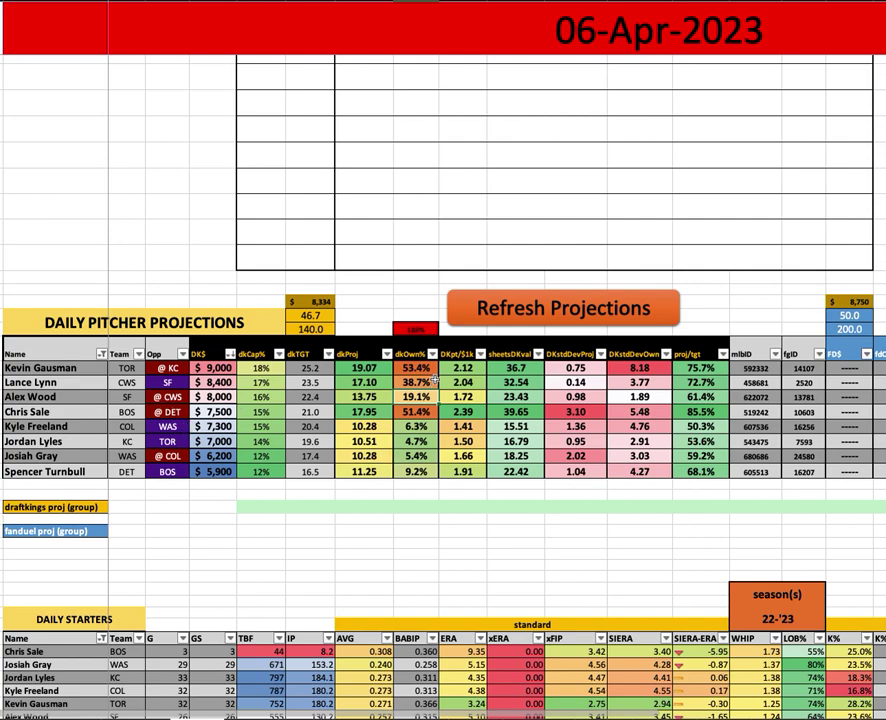
Step: Open the single-game matchup sheet and switch its selected game to BOS@DET
click(65, 469)
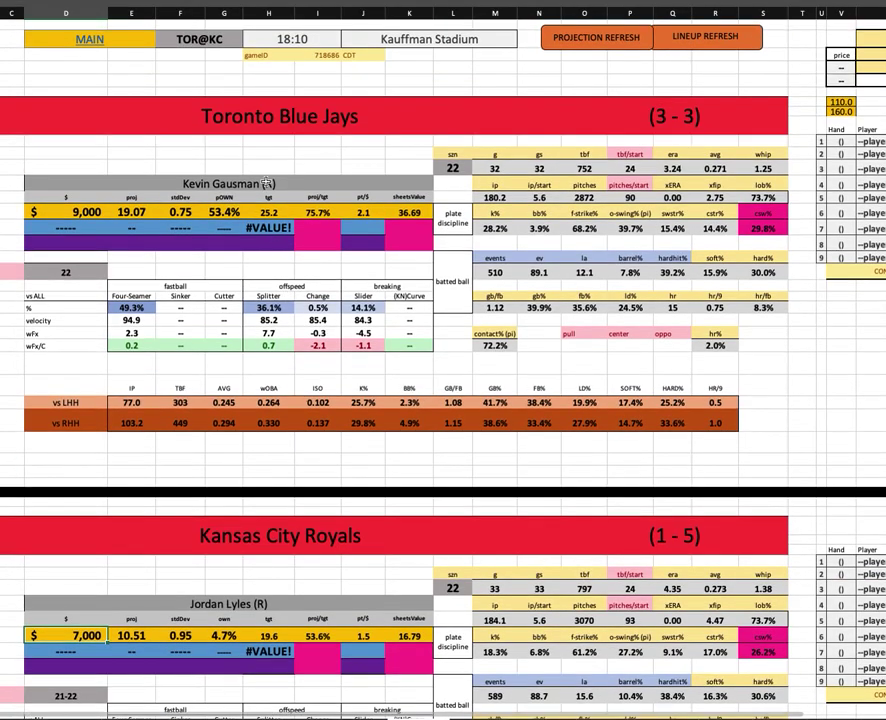
click(249, 41)
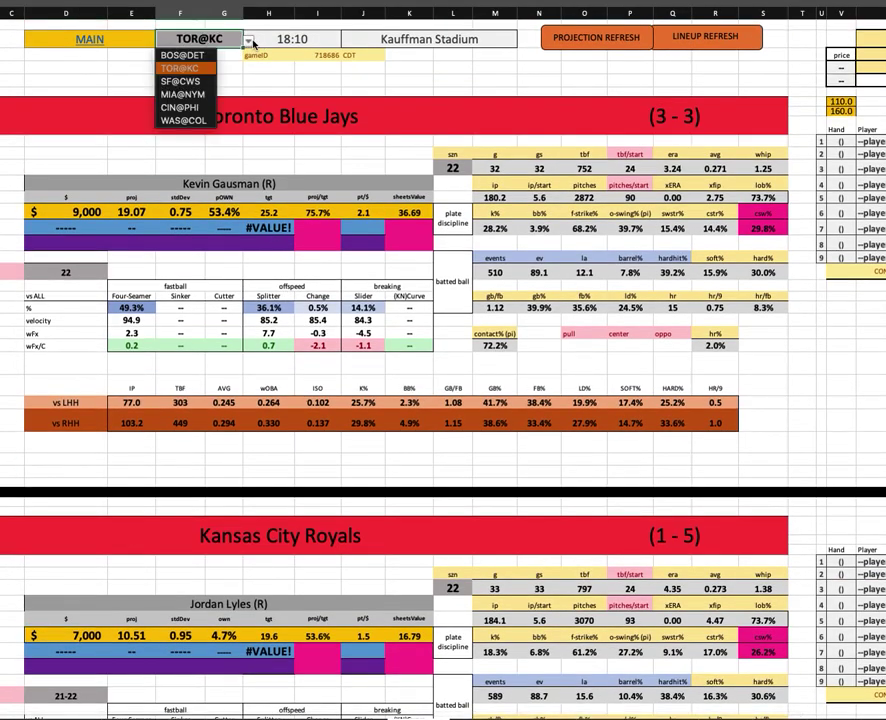
key(Up)
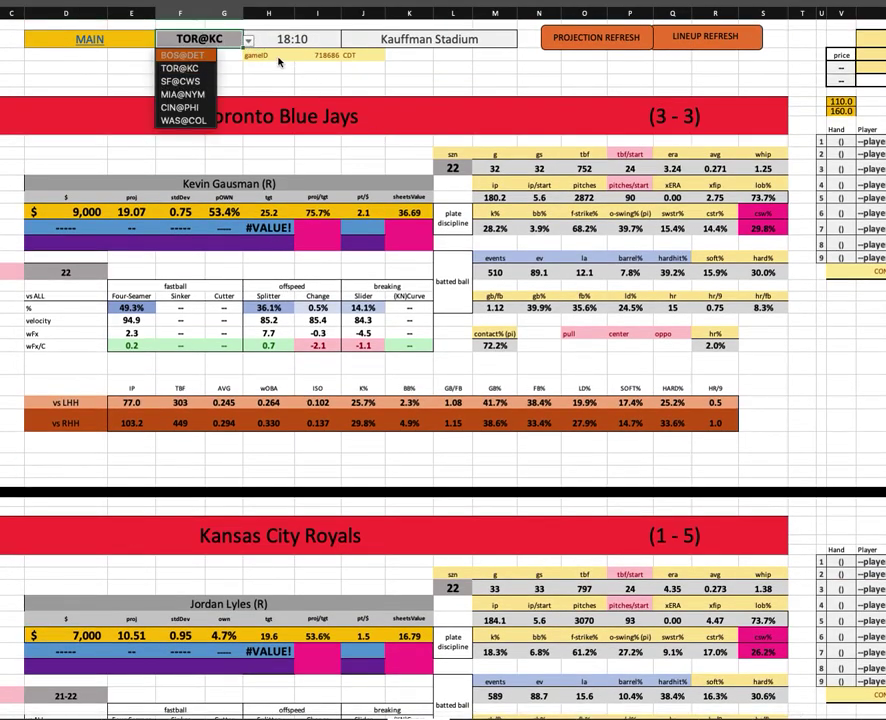
key(Return)
click(317, 67)
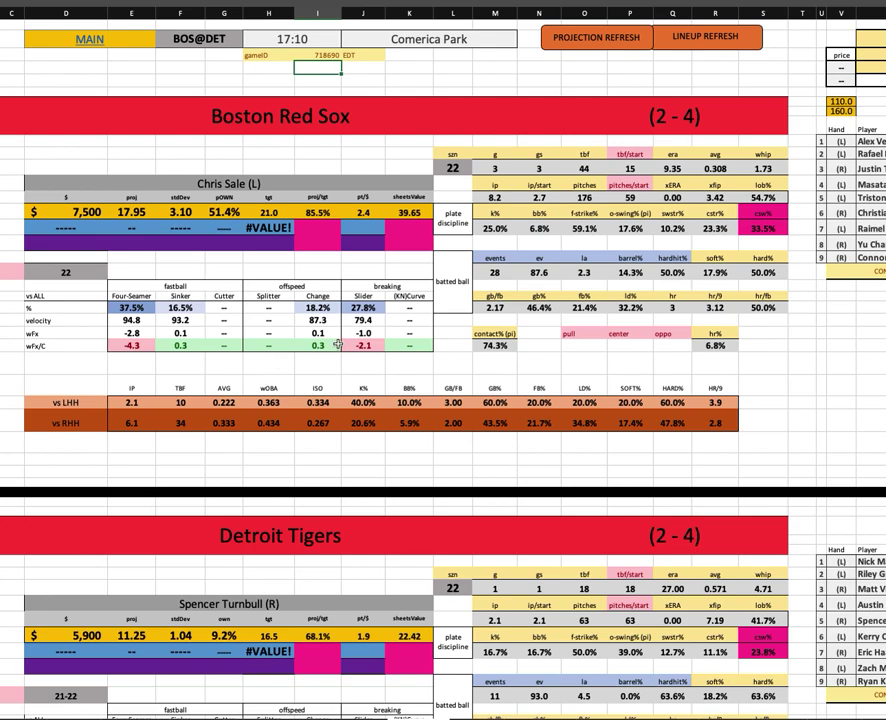
Step: Examine the Boston starter's swstr%, cstr%, csw% and k% among the plate discipline stats
click(672, 228)
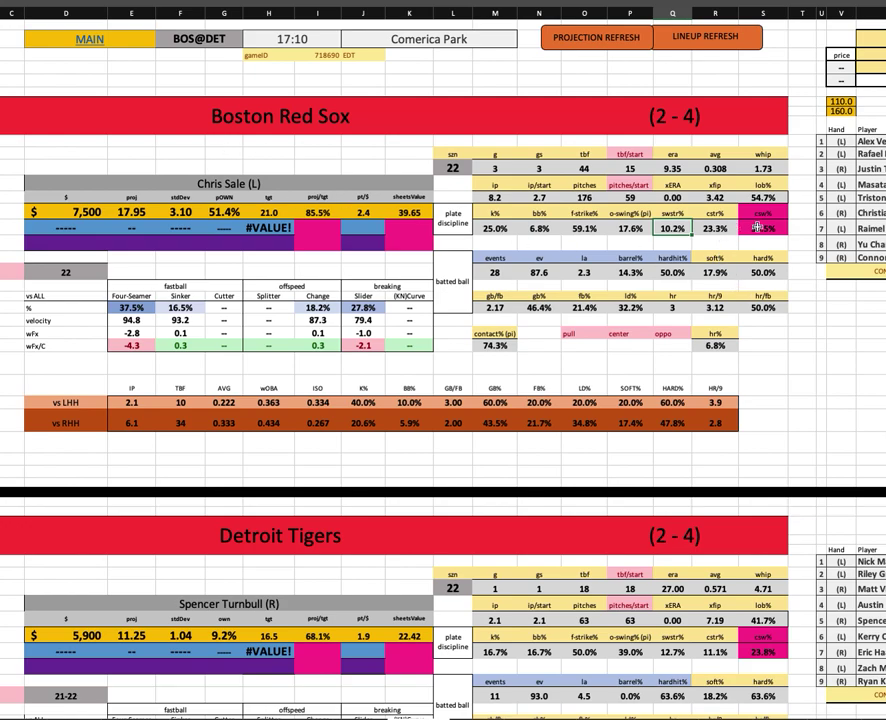
key(Right)
key(Right)
key(Left)
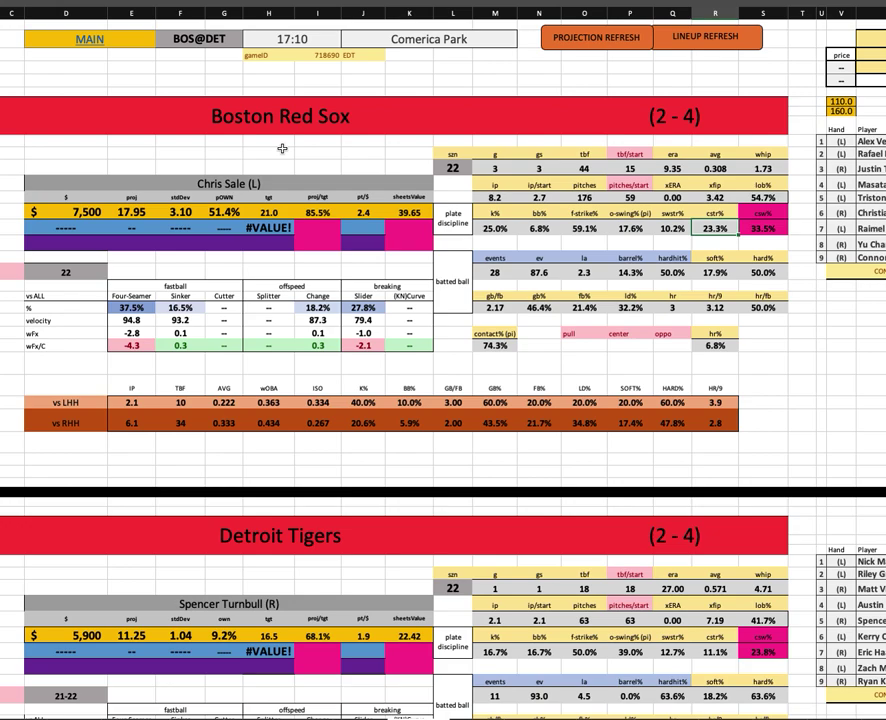
click(495, 230)
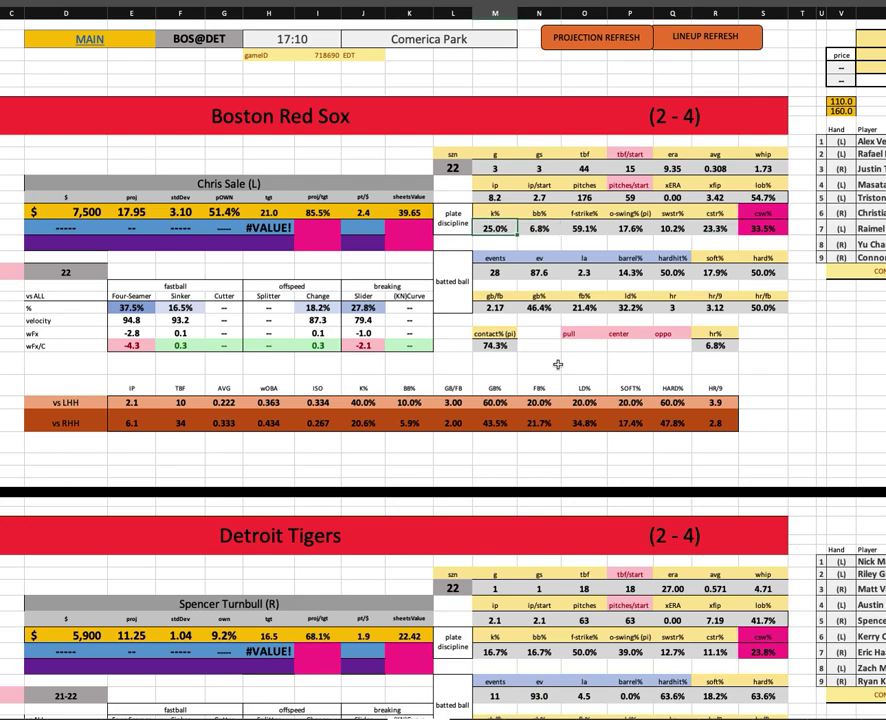
Step: Examine the Boston and Detroit batting lineups with their positions, salaries and projections
scroll(557, 364, down, 3)
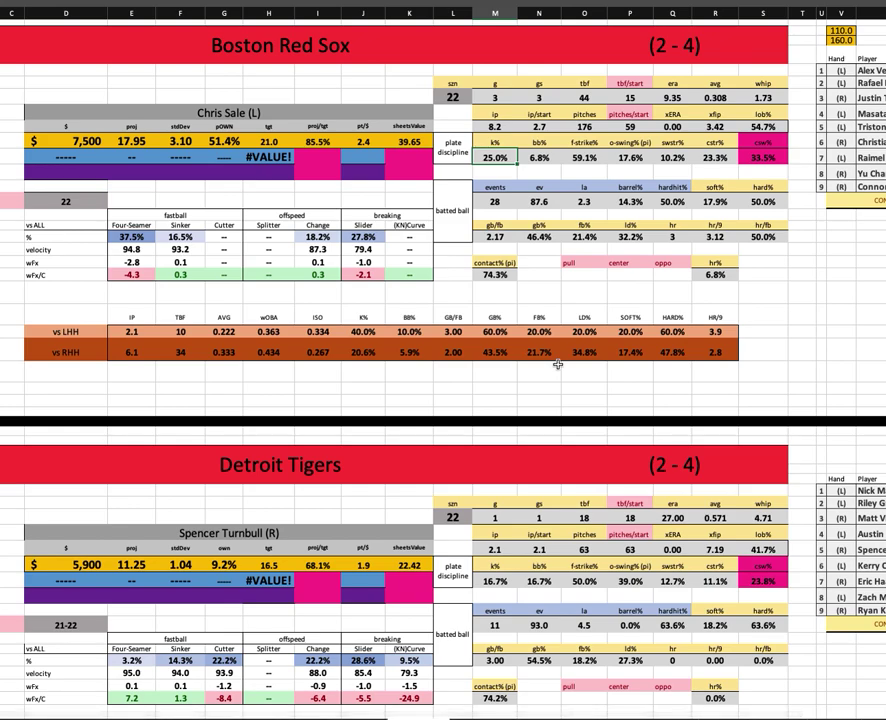
scroll(557, 364, right, 3)
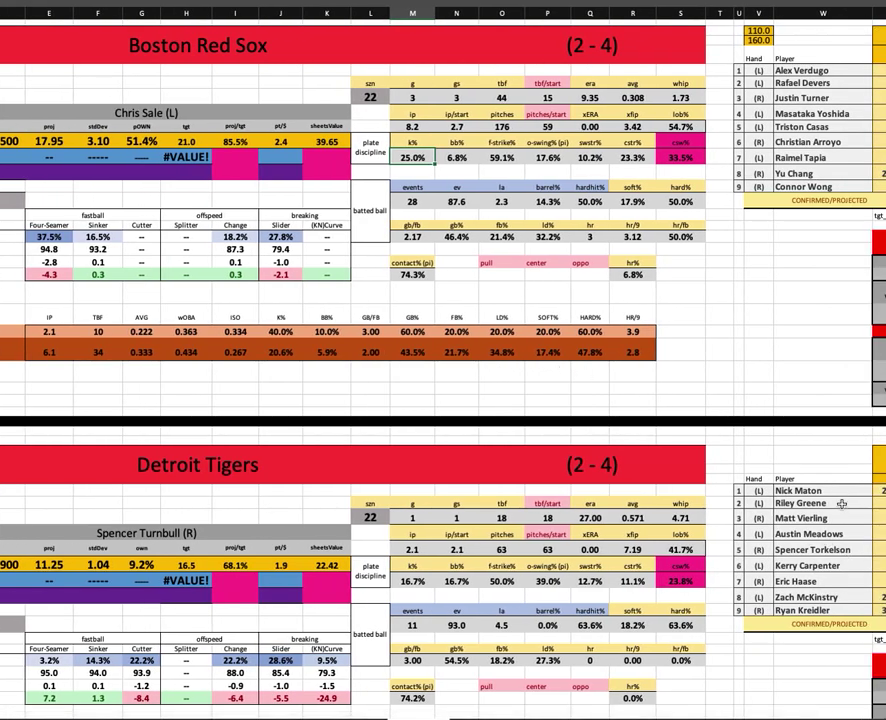
scroll(828, 507, right, 5)
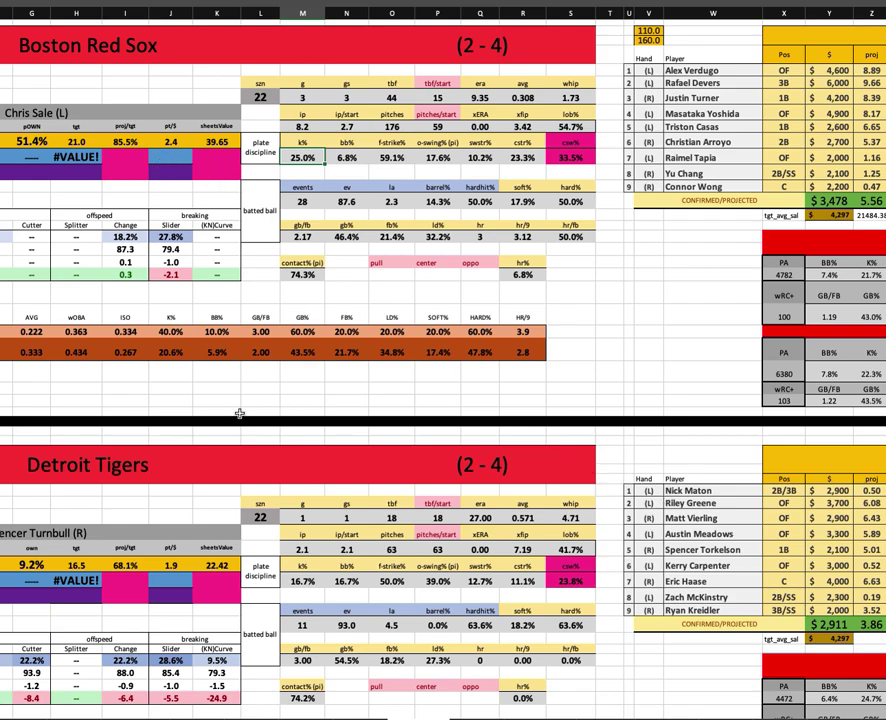
Step: Examine the Boston starter's splits against left- and right-handed hitters, together with his salary, projection and ownership
scroll(212, 355, left, 2)
scroll(212, 355, left, 2)
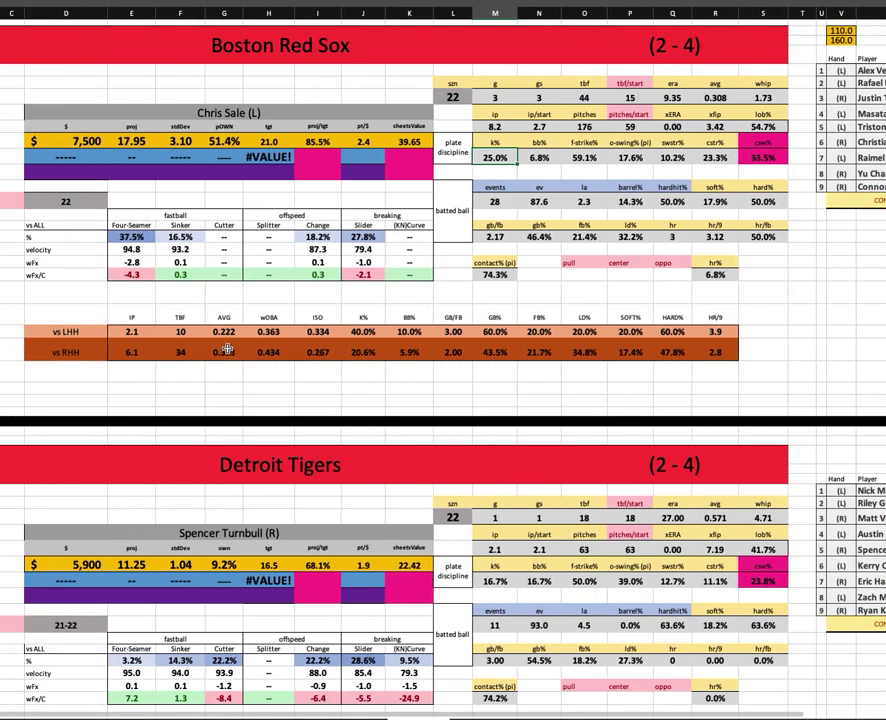
click(190, 331)
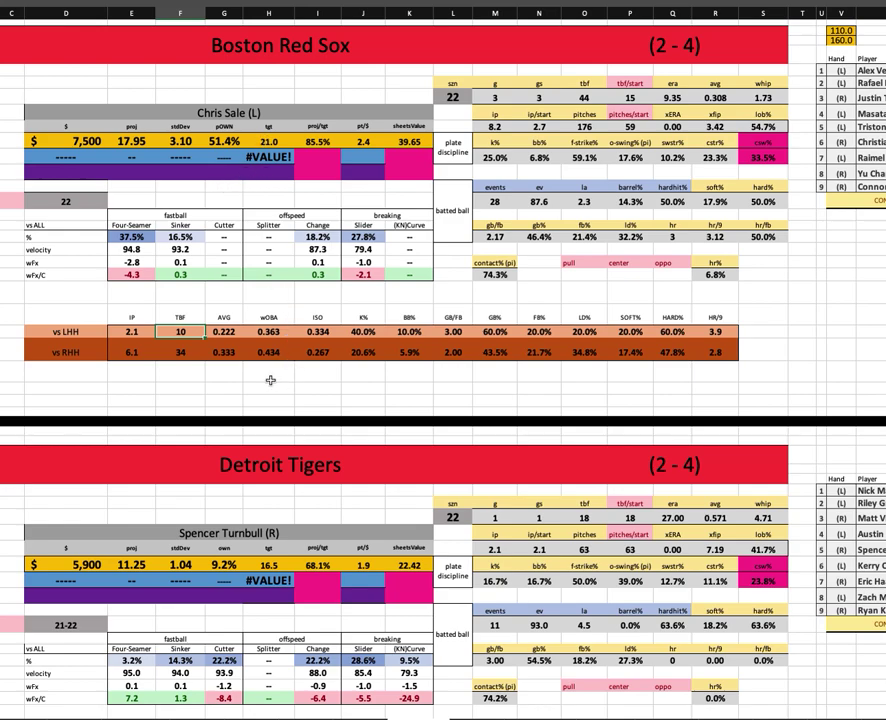
scroll(269, 373, down, 1)
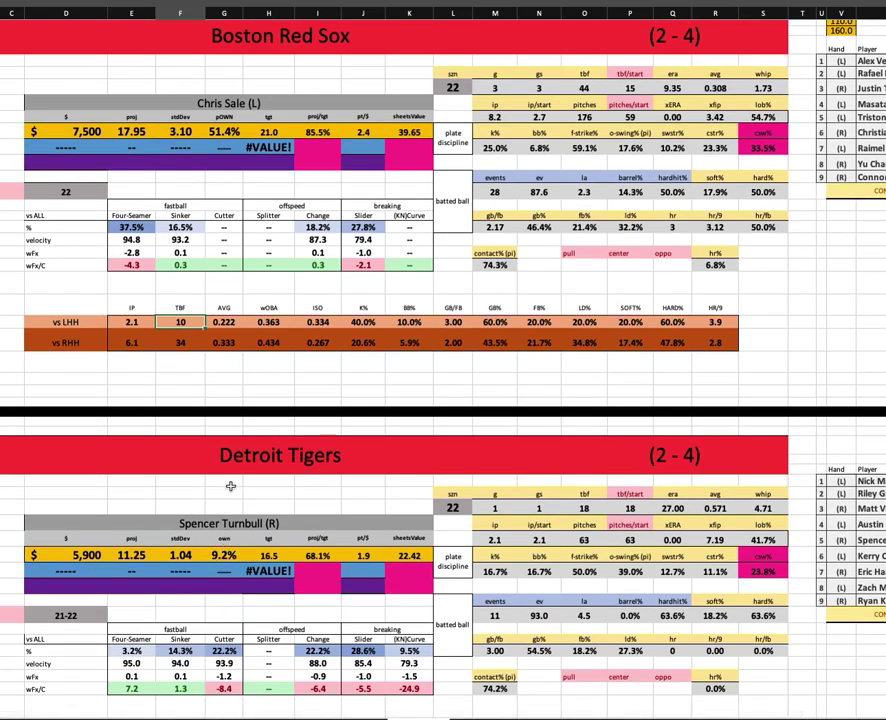
scroll(230, 486, up, 3)
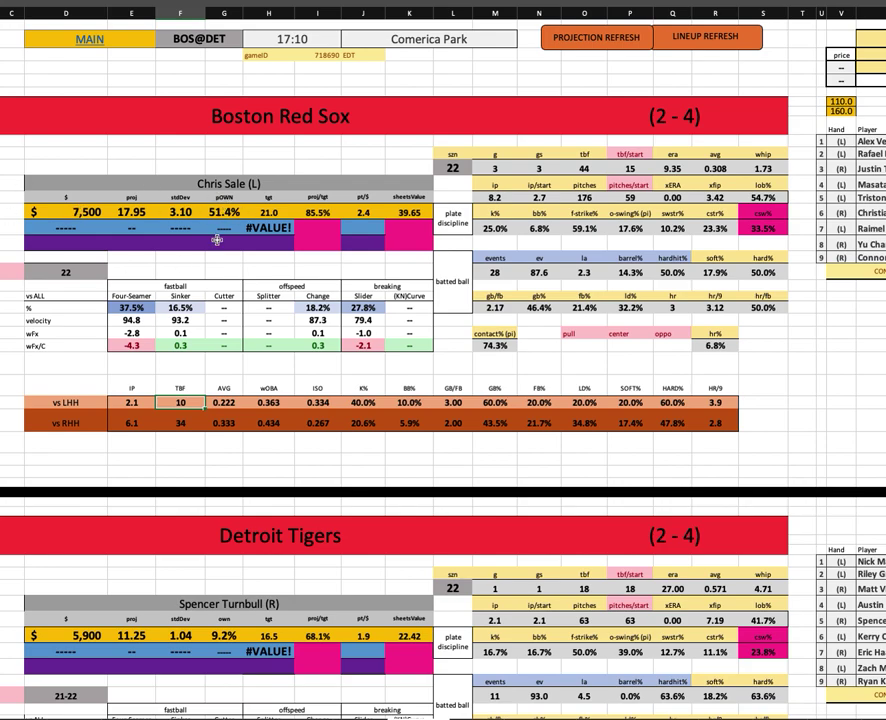
click(131, 212)
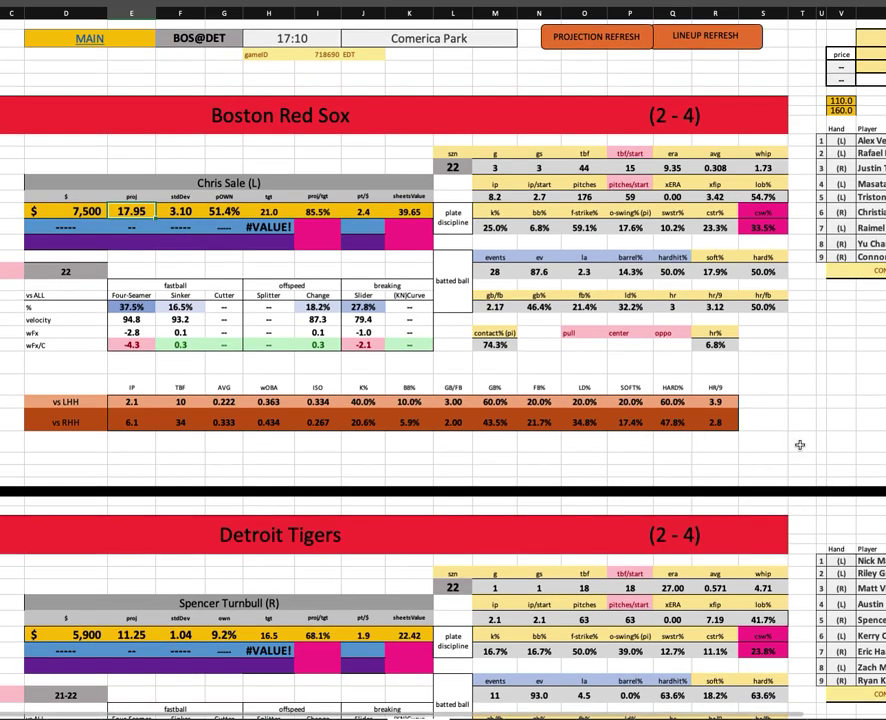
scroll(798, 442, down, 1)
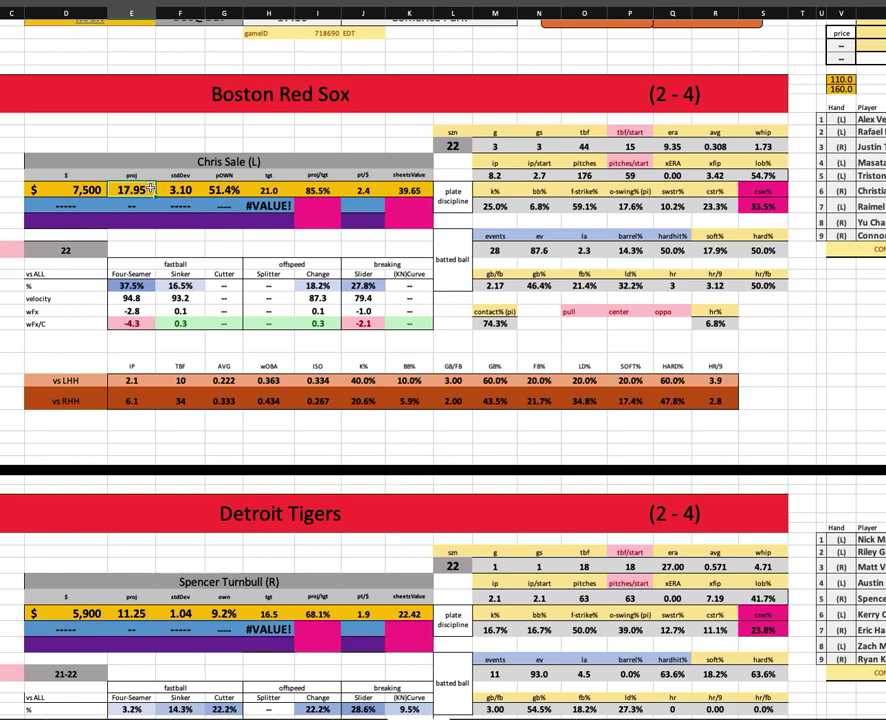
scroll(622, 437, down, 2)
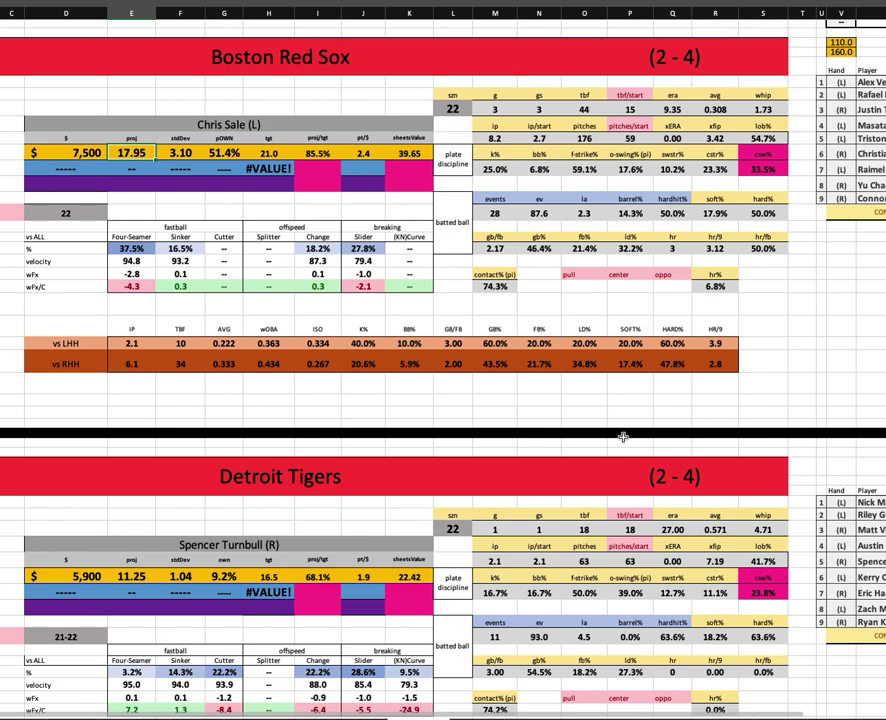
scroll(622, 437, down, 1)
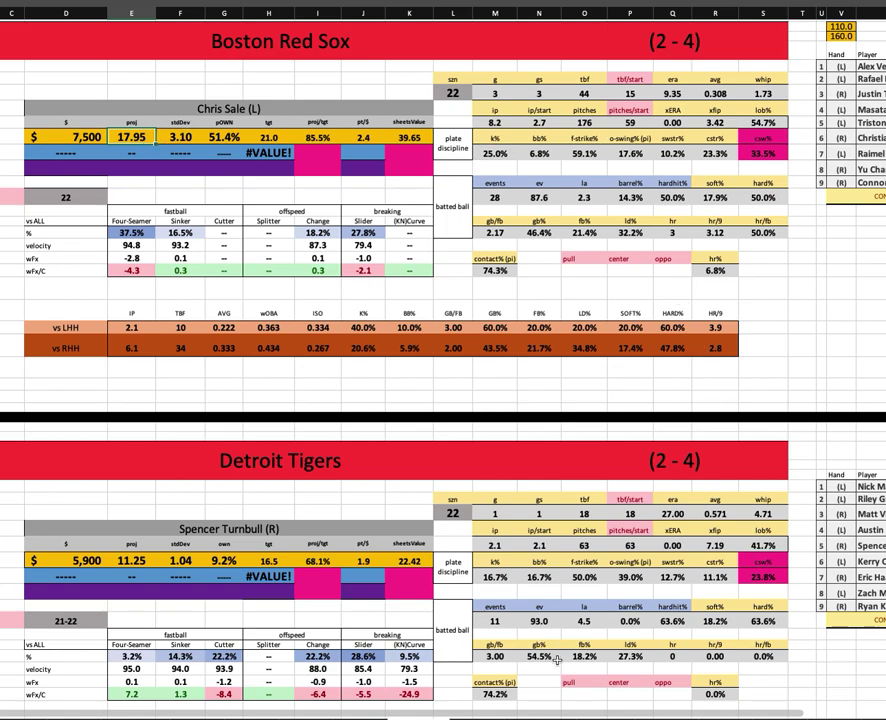
Step: Examine Detroit's team batting stats against left-handed pitching, focusing on K% and wRC+
scroll(459, 392, down, 1)
scroll(459, 392, right, 1)
scroll(848, 578, right, 2)
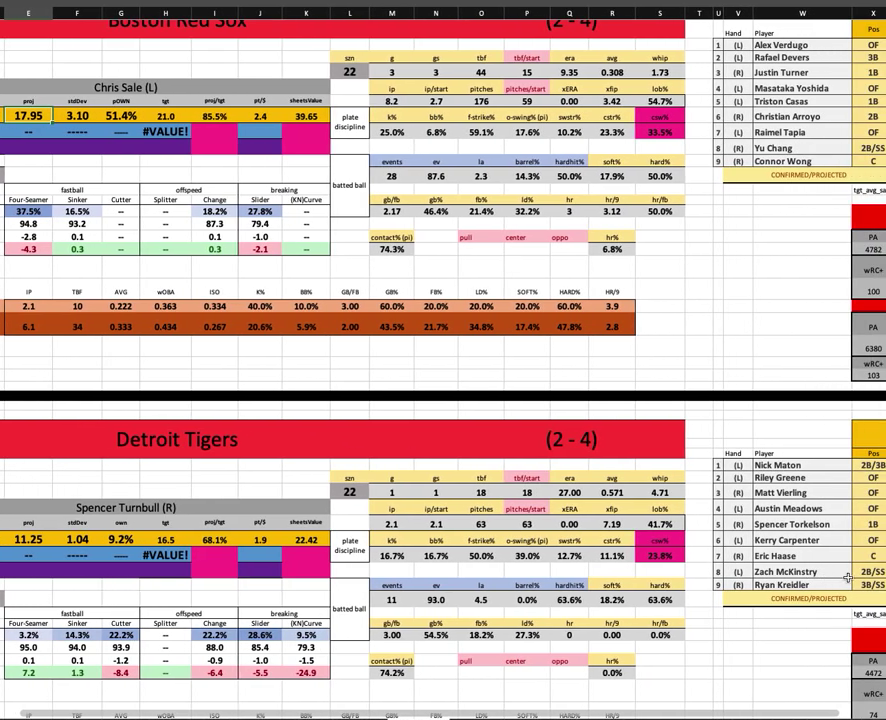
scroll(800, 588, right, 2)
scroll(800, 588, right, 1)
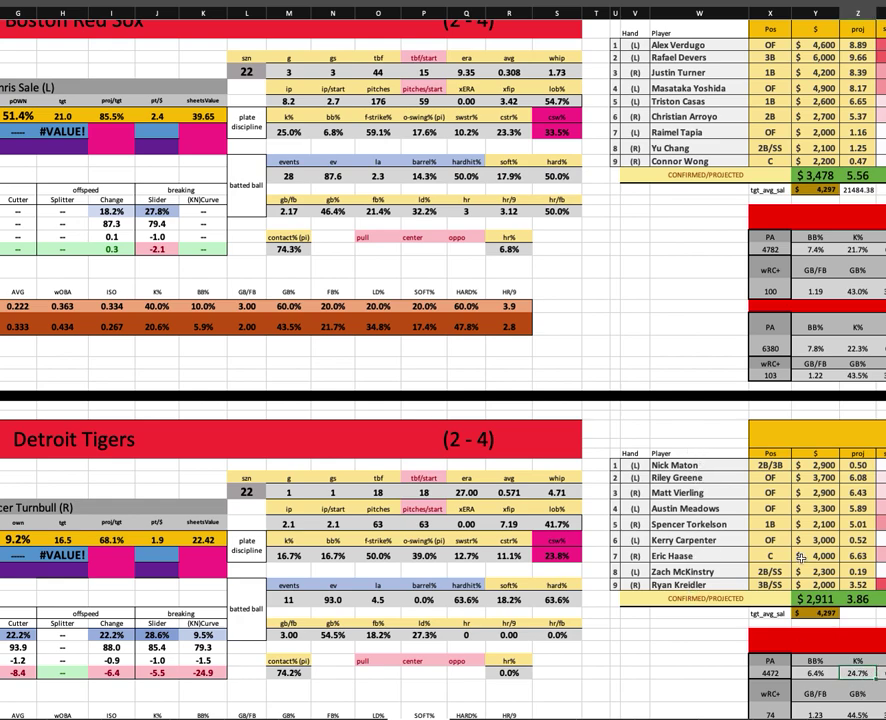
scroll(815, 600, down, 3)
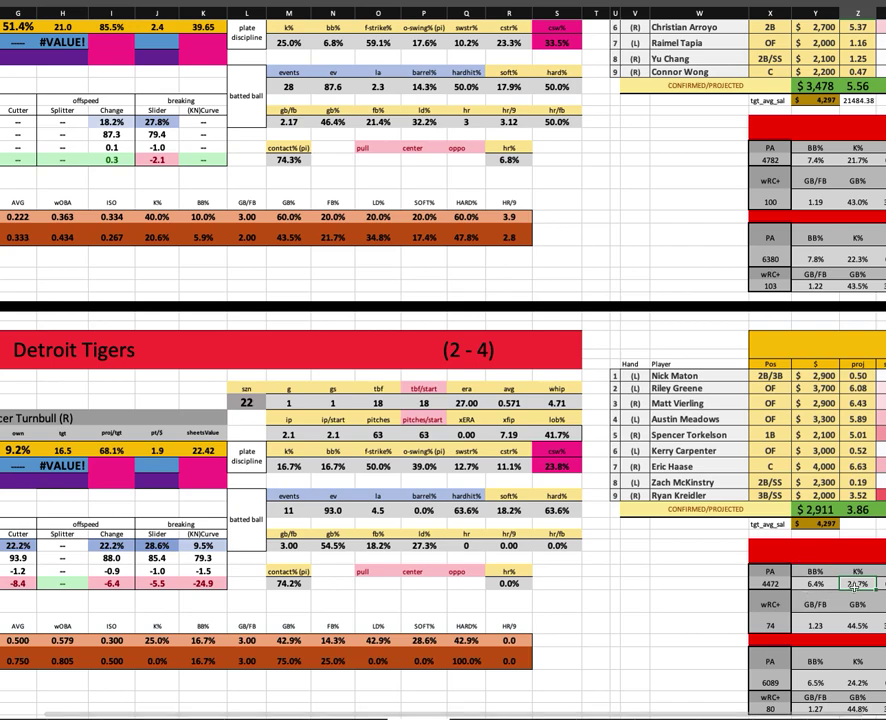
click(776, 622)
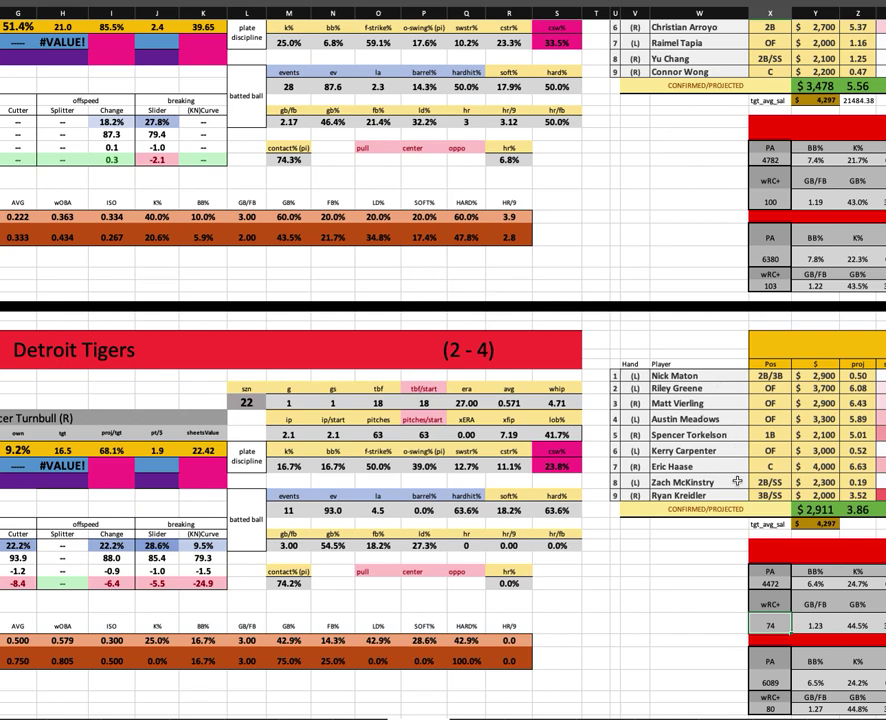
Step: Compare the Detroit hitters' salaries, projections, pt/$ and ownership, focusing on the second and fifth batters
click(815, 388)
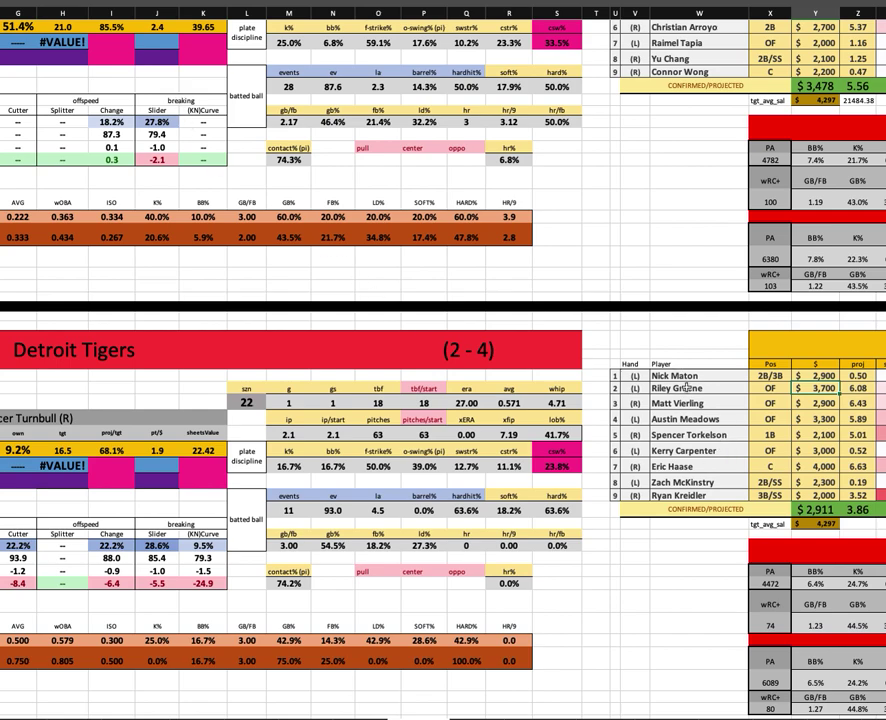
click(720, 434)
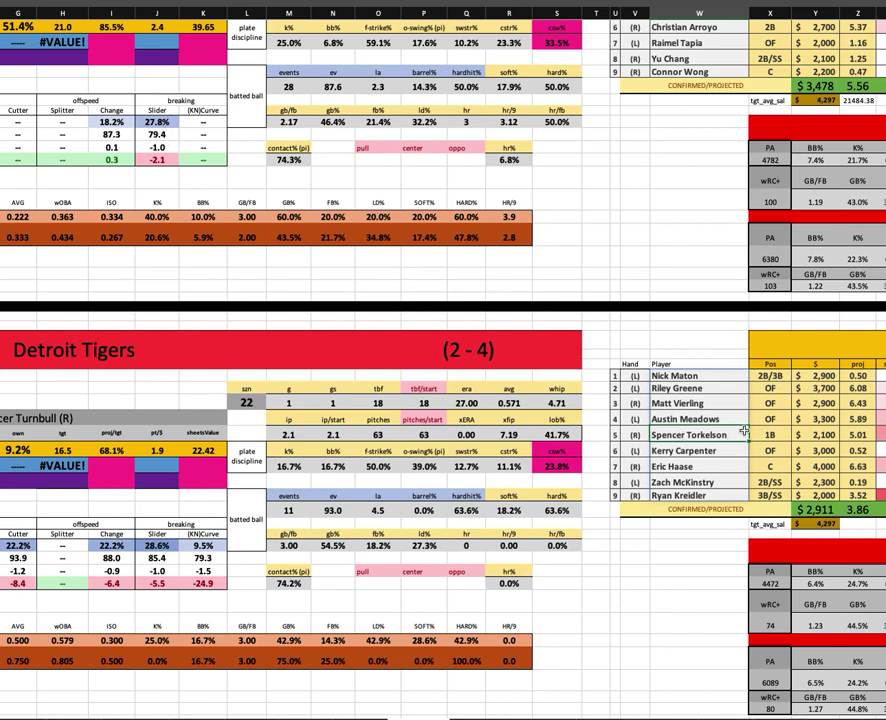
click(838, 433)
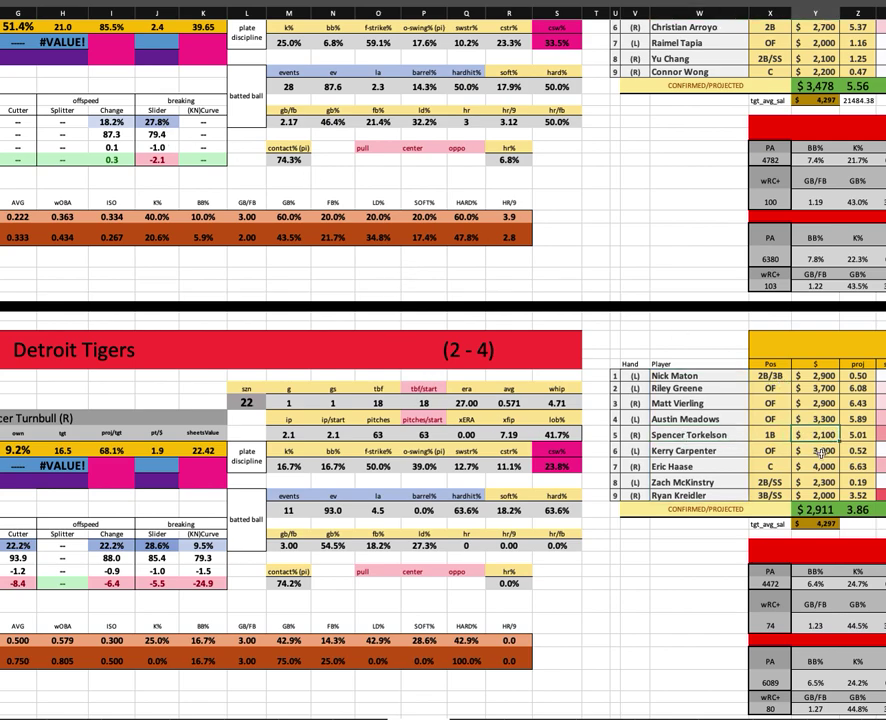
scroll(848, 451, right, 3)
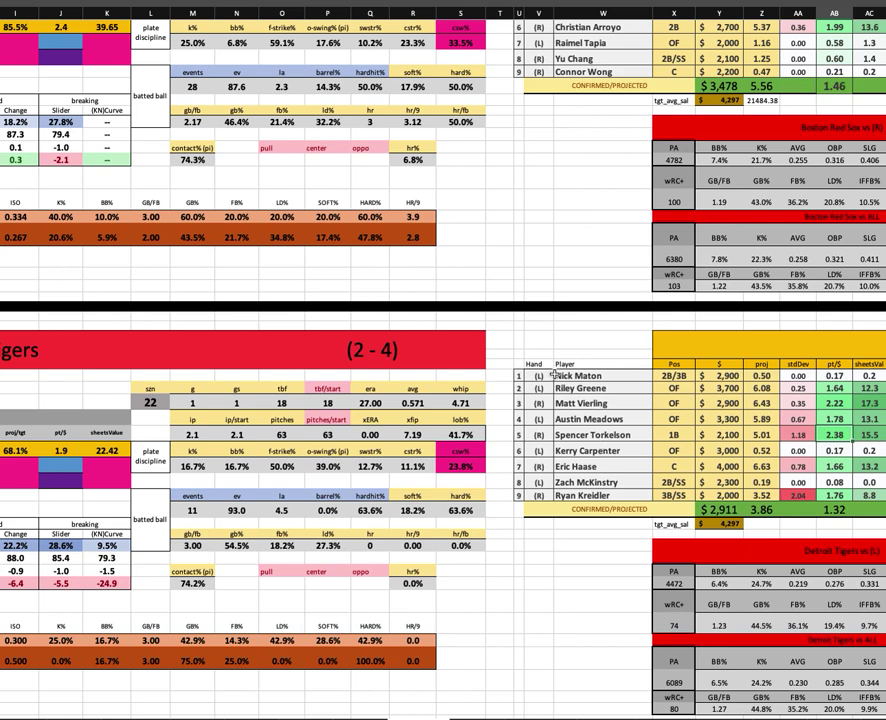
scroll(442, 272, left, 2)
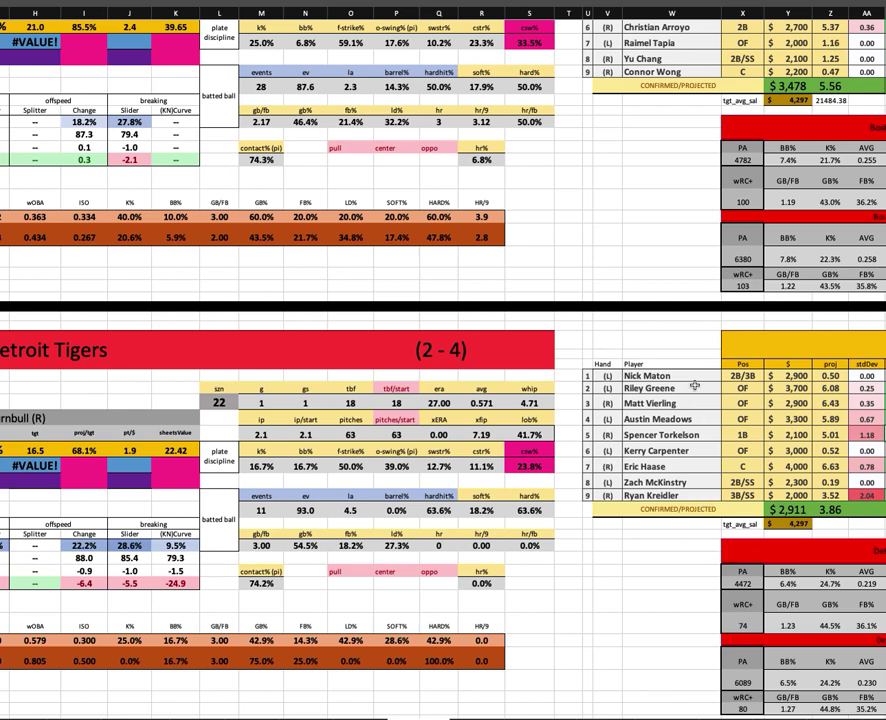
scroll(703, 461, right, 3)
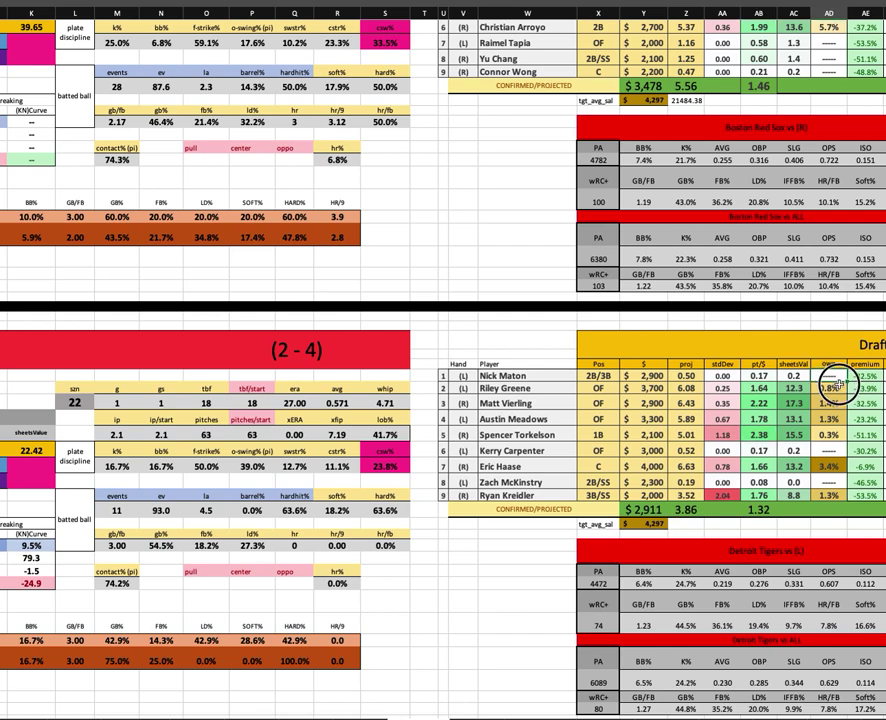
Step: Weigh the Detroit starter's salary and pitching stats against the Boston lineup's projections, value and ownership
scroll(290, 275, left, 8)
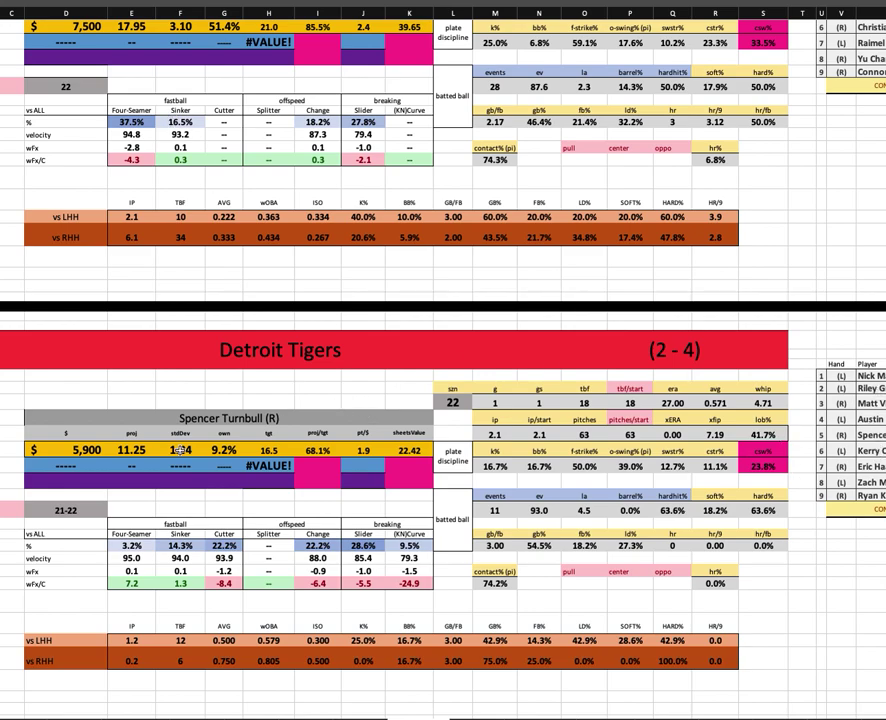
click(66, 450)
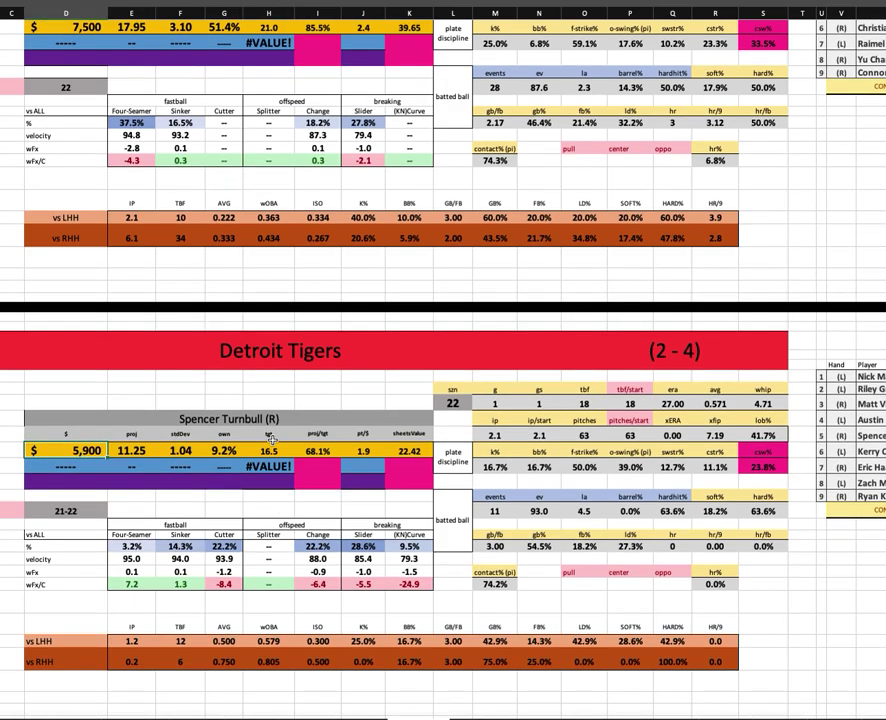
scroll(275, 494, up, 5)
scroll(573, 415, right, 5)
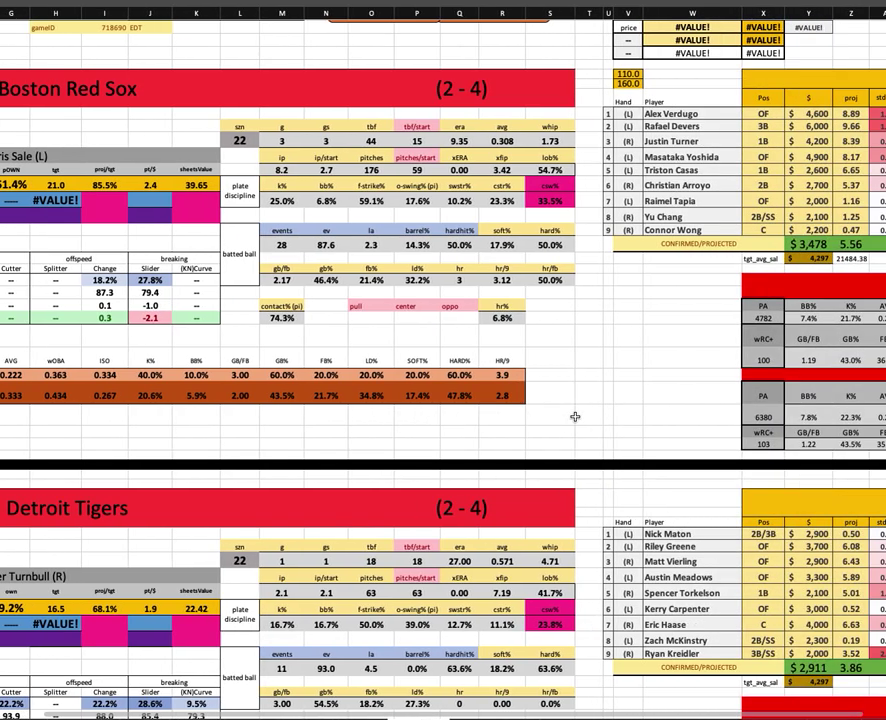
scroll(575, 416, right, 1)
scroll(578, 418, right, 2)
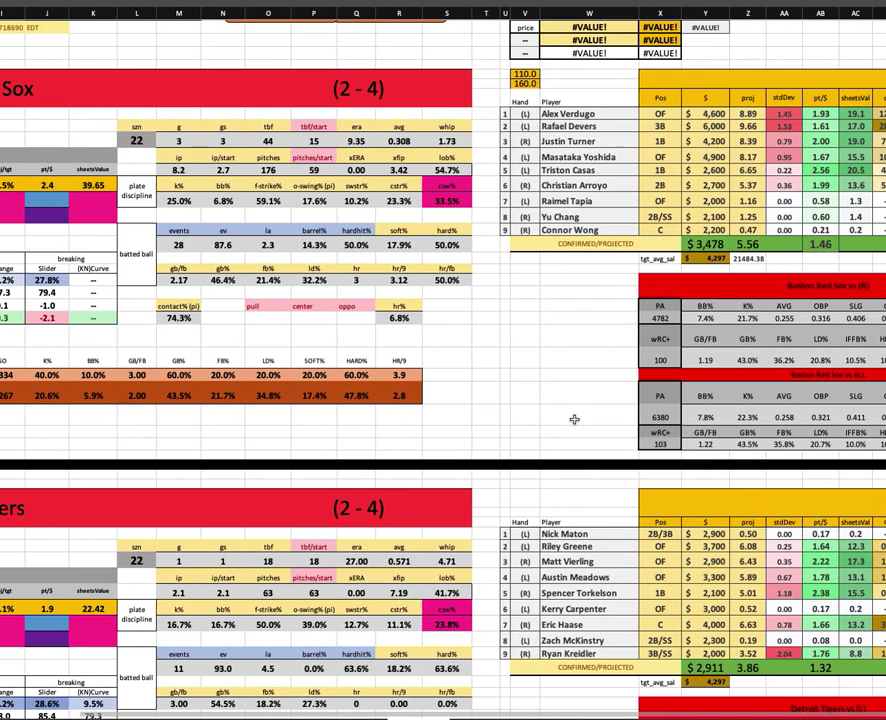
scroll(574, 419, right, 2)
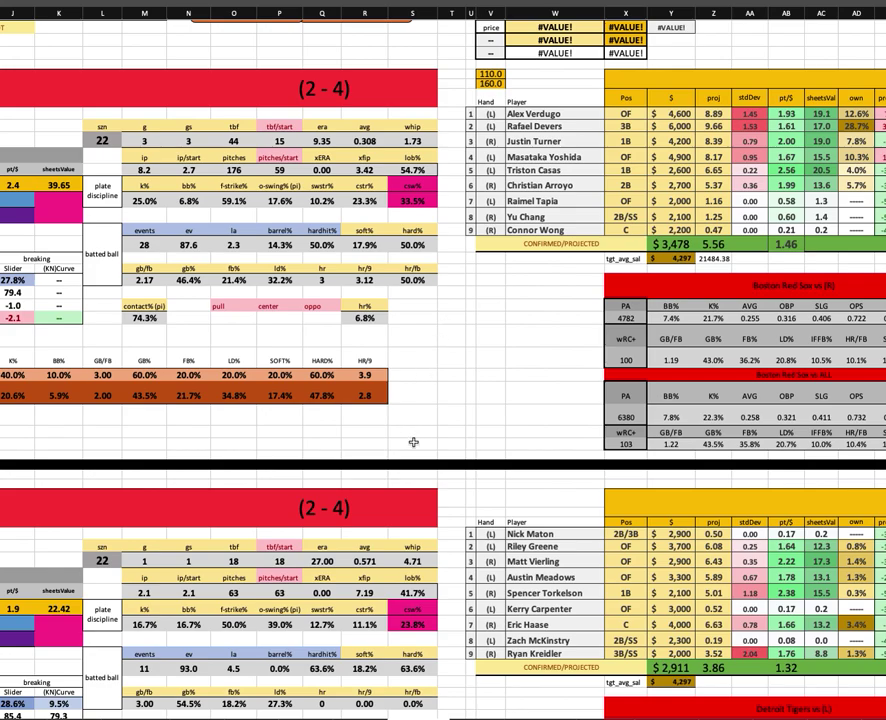
scroll(396, 464, left, 5)
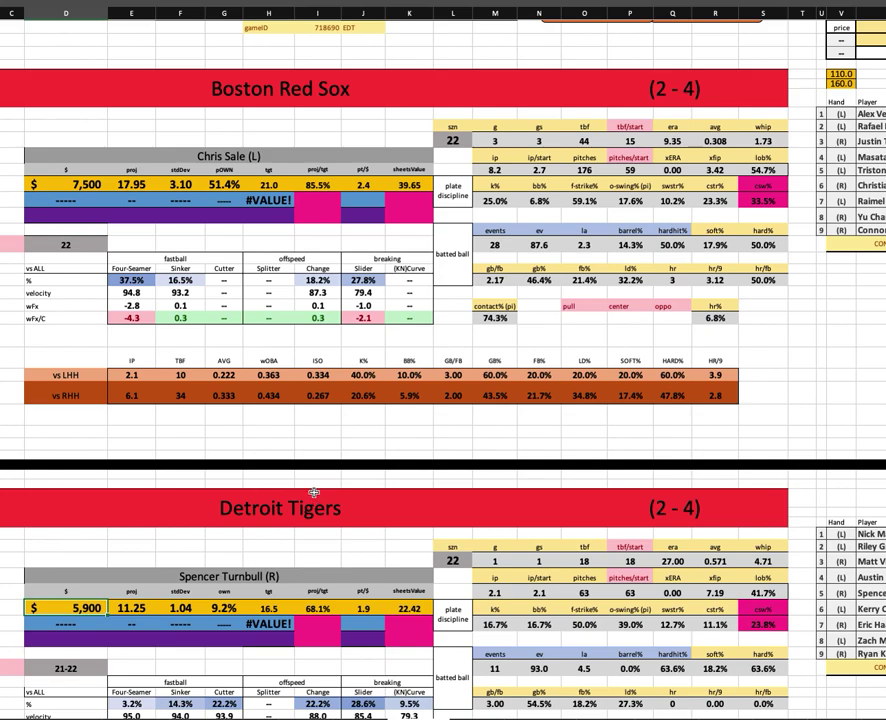
scroll(313, 492, down, 5)
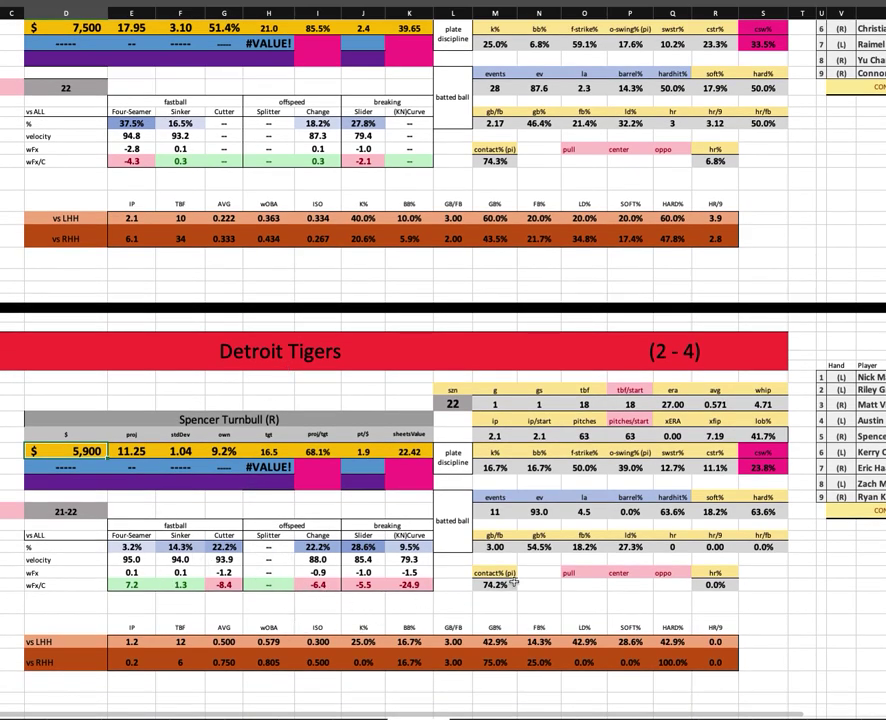
scroll(537, 525, up, 5)
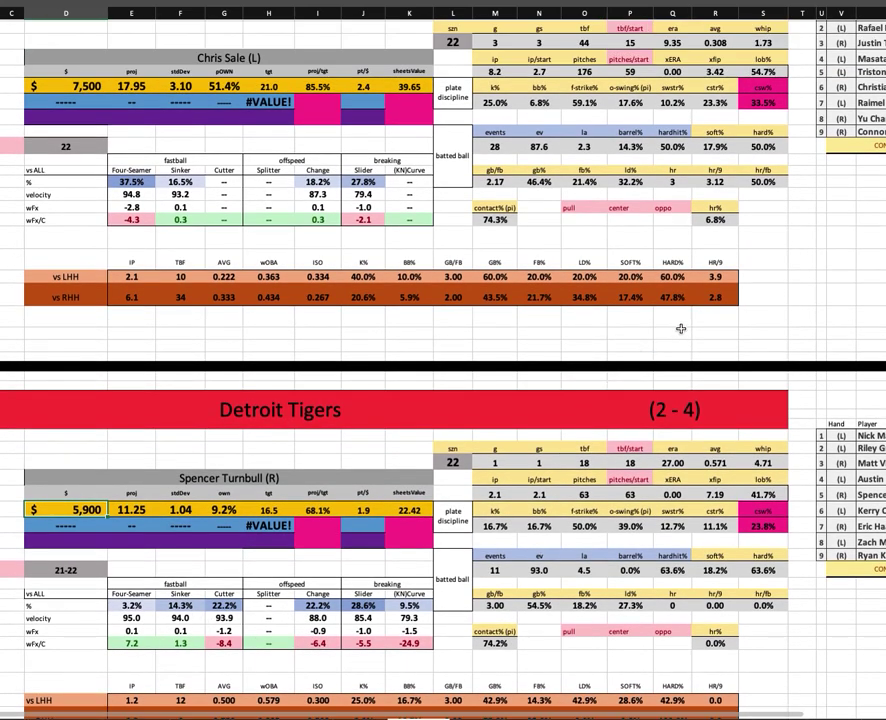
Step: Examine the Boston hitters' positions, salaries and ownership, and recheck both starting pitchers' stats
scroll(688, 321, right, 6)
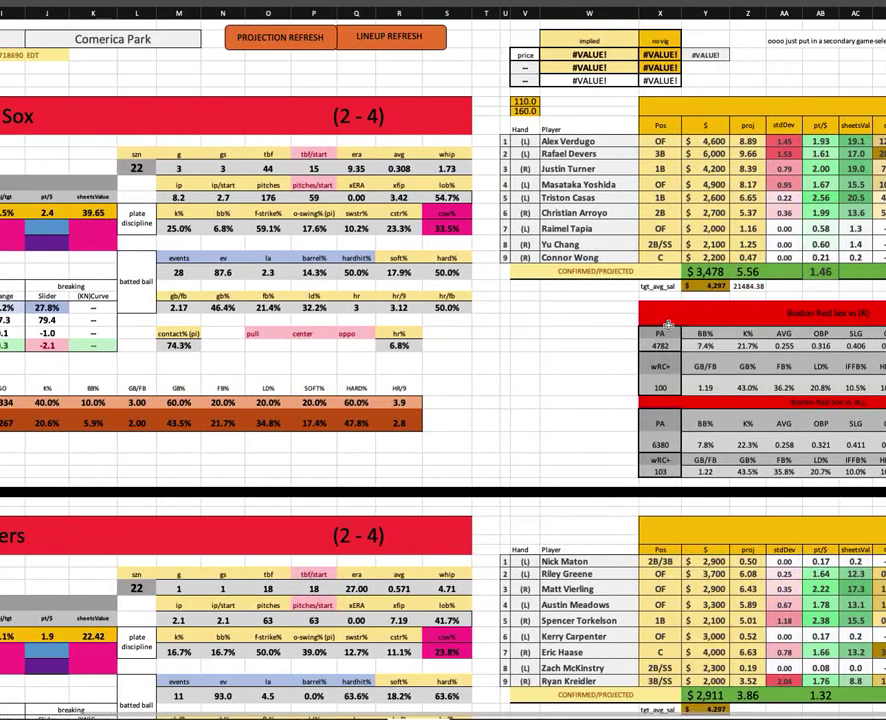
scroll(680, 80, left, 2)
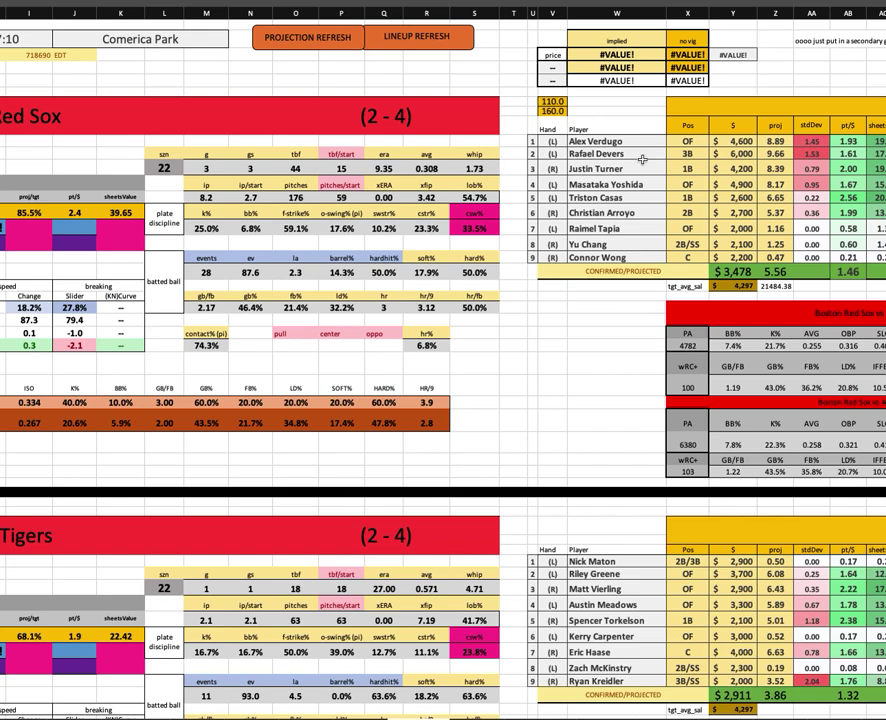
scroll(638, 160, right, 3)
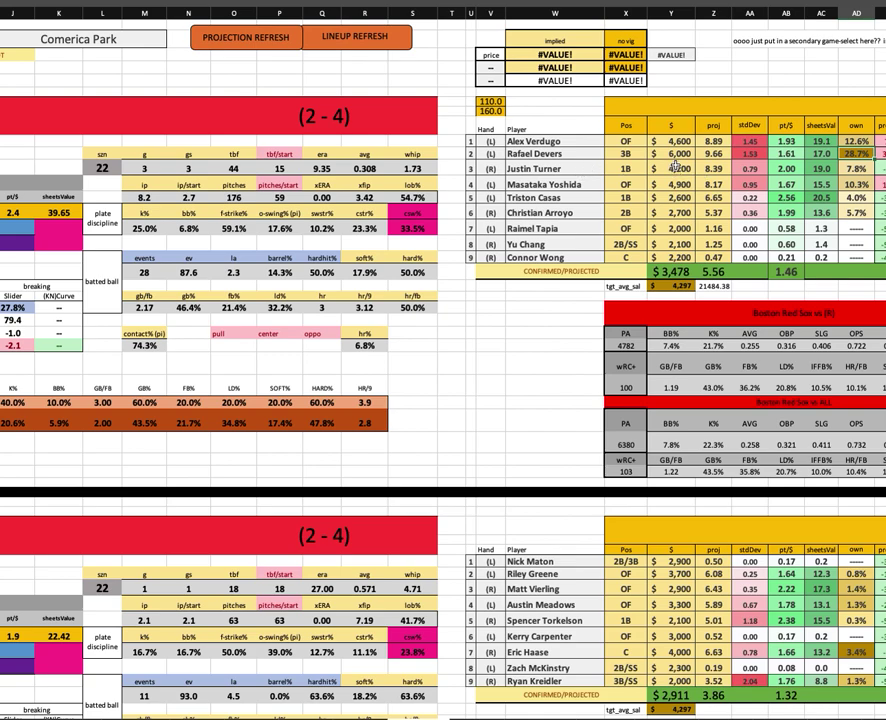
click(625, 169)
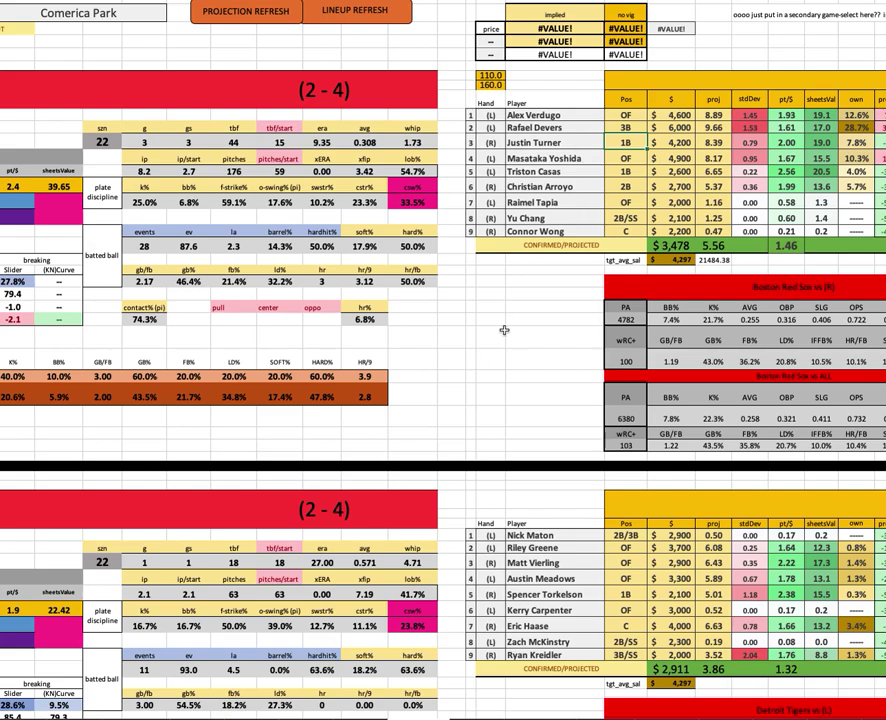
scroll(527, 297, down, 2)
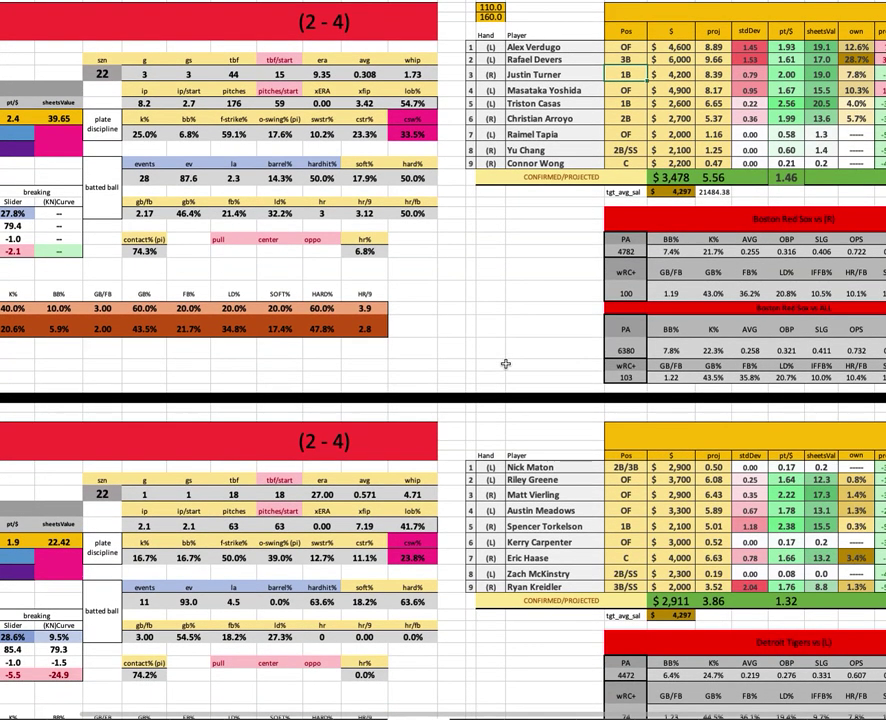
scroll(526, 356, left, 6)
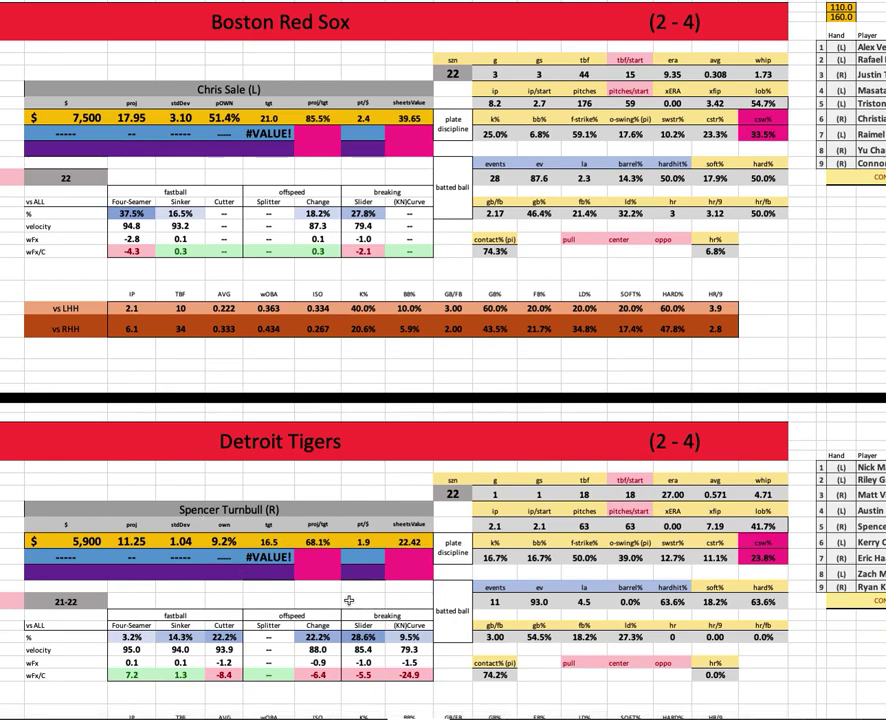
scroll(349, 599, right, 5)
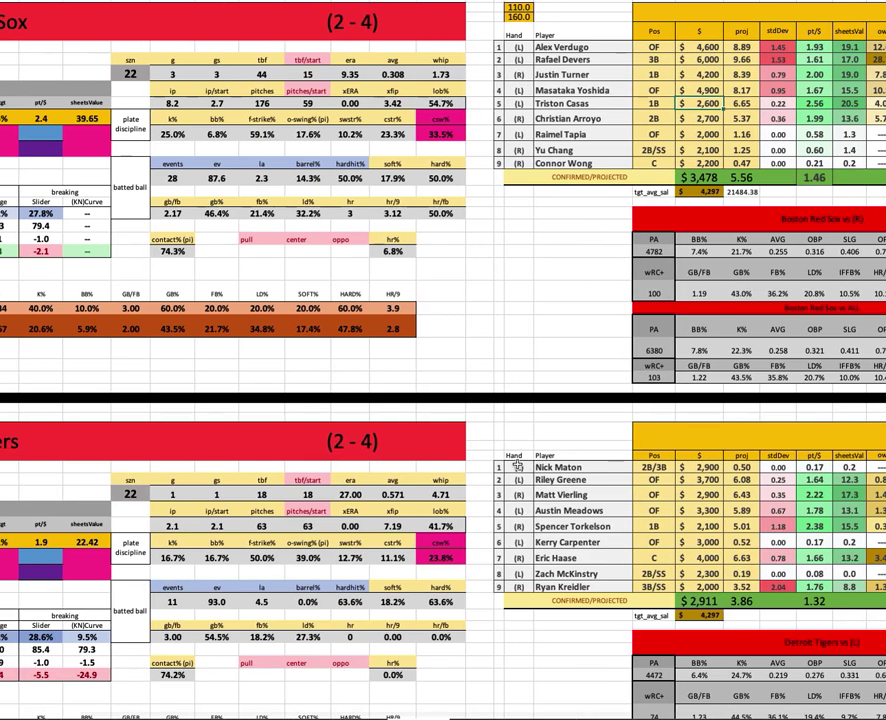
scroll(517, 467, left, 5)
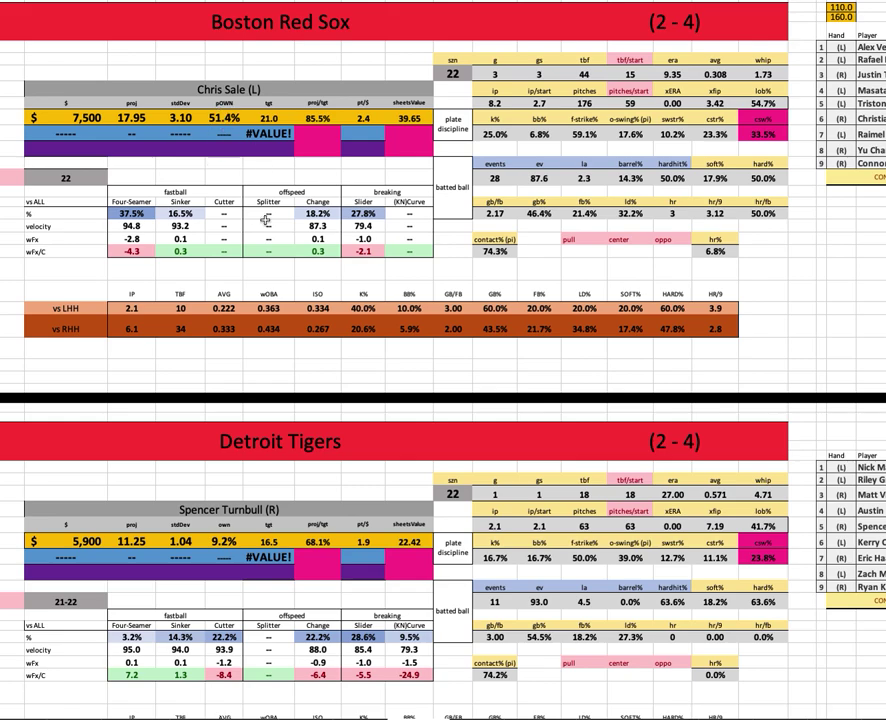
Step: Switch the matchup sheet's selected game to TOR@KC
scroll(279, 225, up, 2)
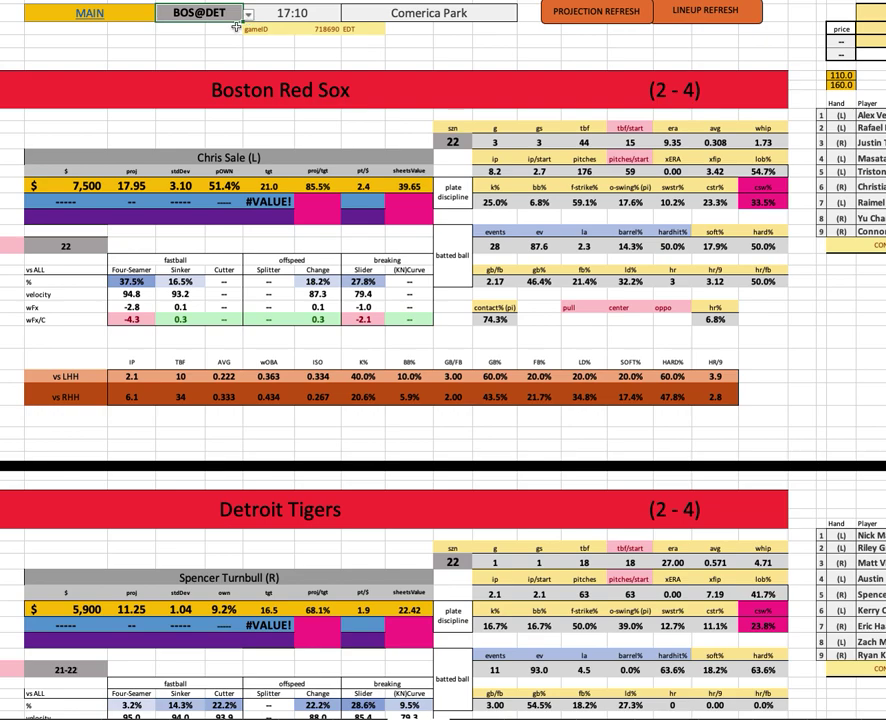
click(247, 15)
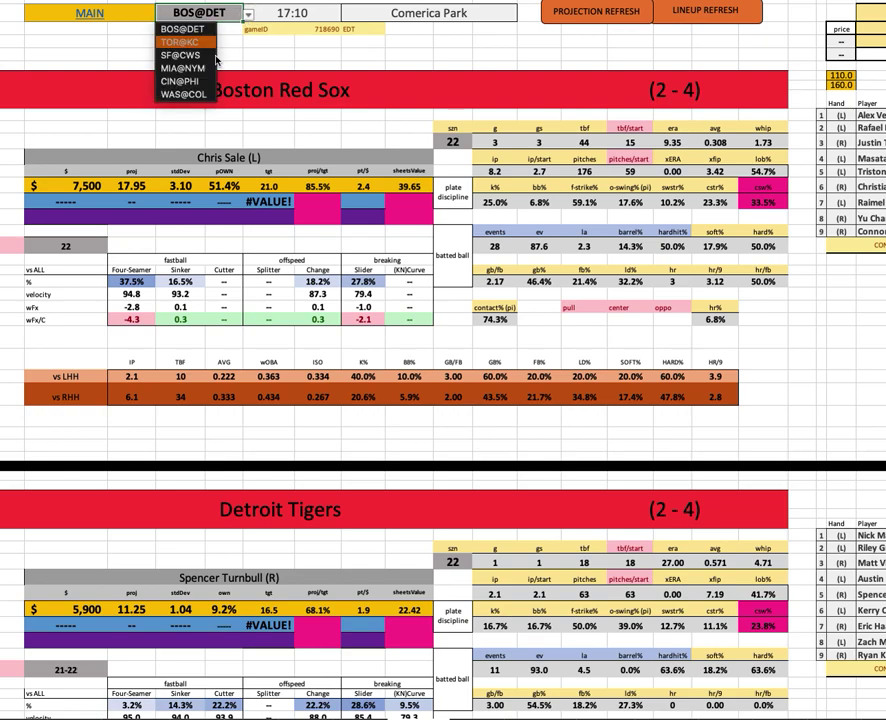
key(Return)
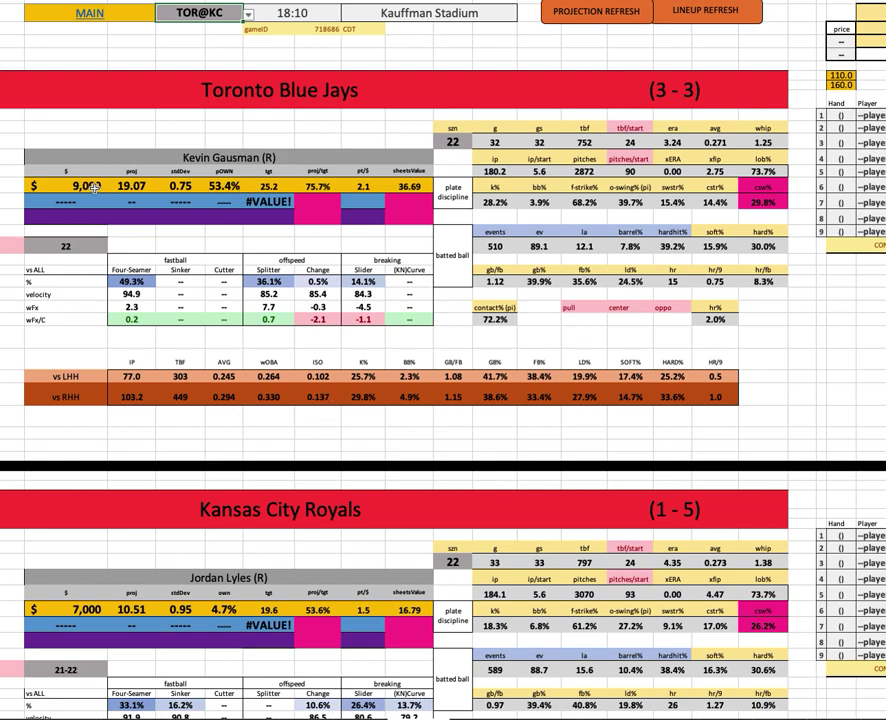
Step: Examine the Toronto and Kansas City starters' salaries, projections, pitch mix and handedness splits
scroll(240, 330, down, 4)
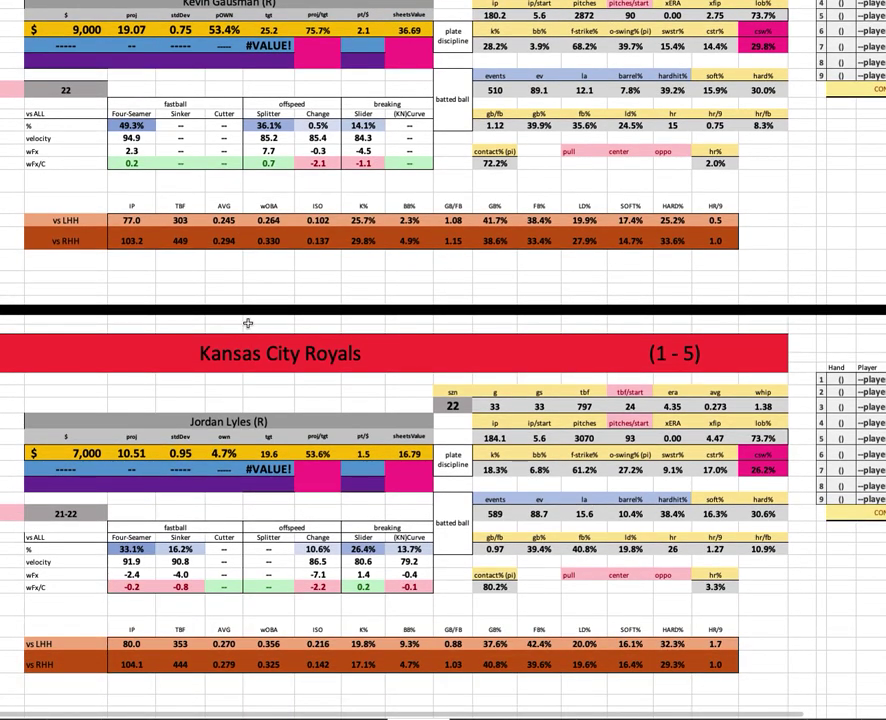
scroll(248, 330, up, 1)
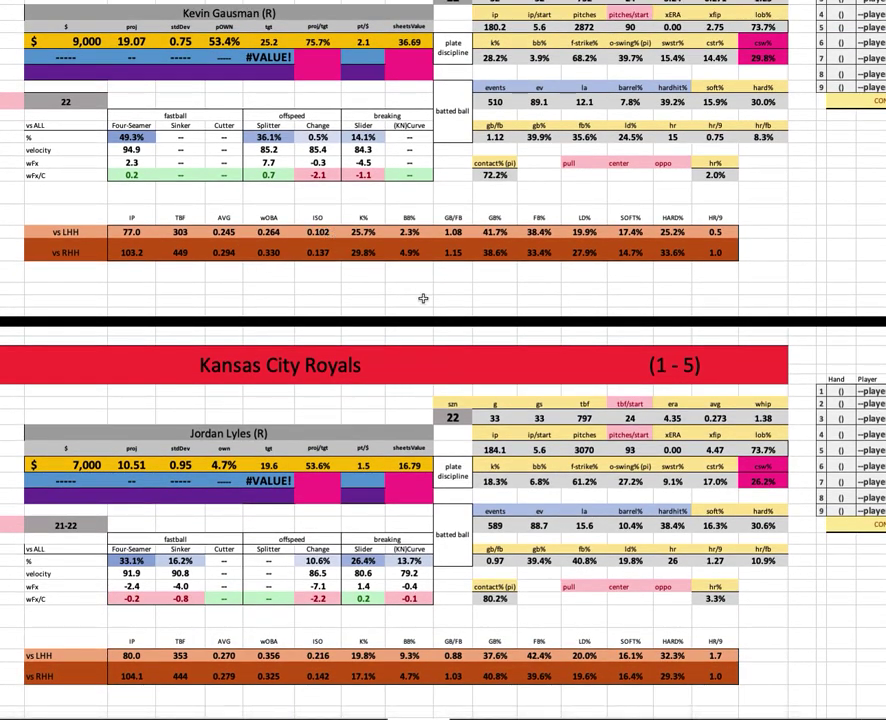
scroll(268, 285, up, 3)
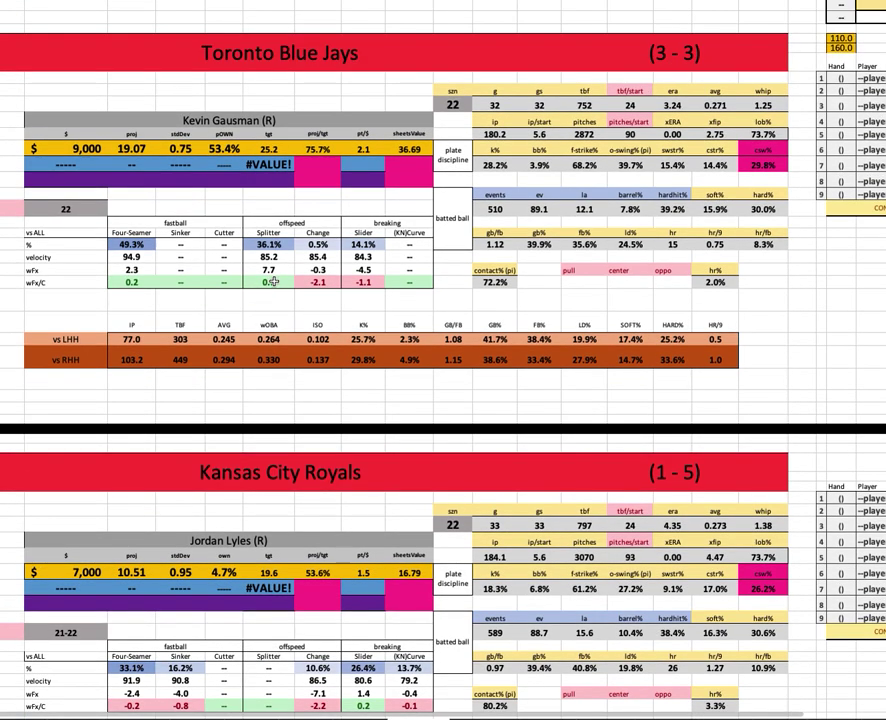